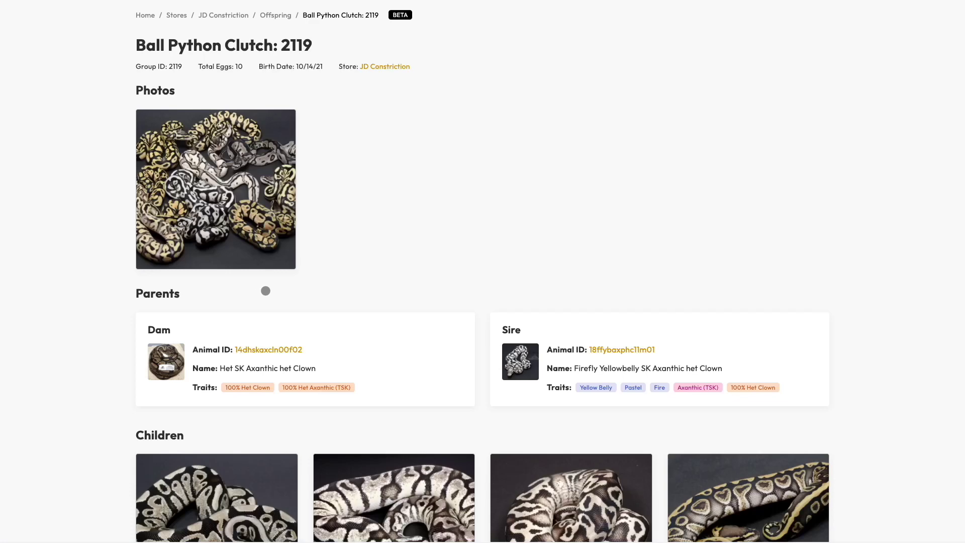
# Scroll the 2021-C32 public page to the Children grid: one $1,000 Calico Fire, four Not For Sale
pyautogui.moveTo(873, 428); pyautogui.dragTo(879, 100)
pyautogui.moveTo(887, 246); pyautogui.dragTo(889, 185)
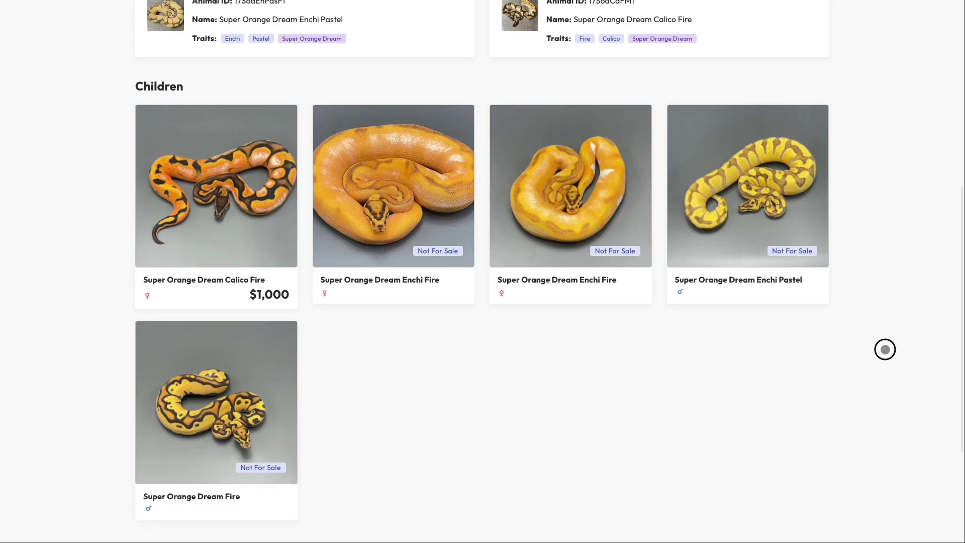
pyautogui.scroll(-2, 884, 349)
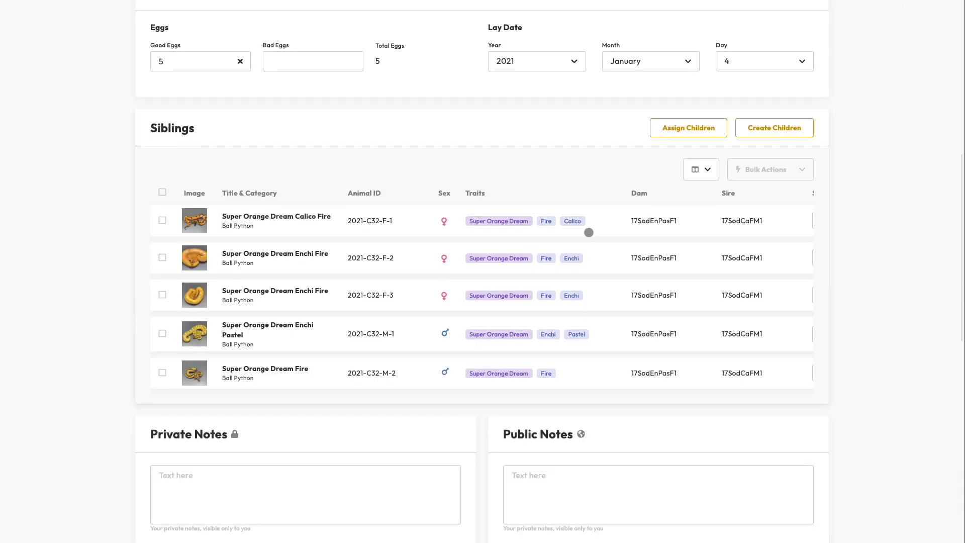
# Set the first sibling's price to $1,000 and save it
pyautogui.hscroll(5, 588, 233)
pyautogui.click(718, 220)
pyautogui.click(375, 302)
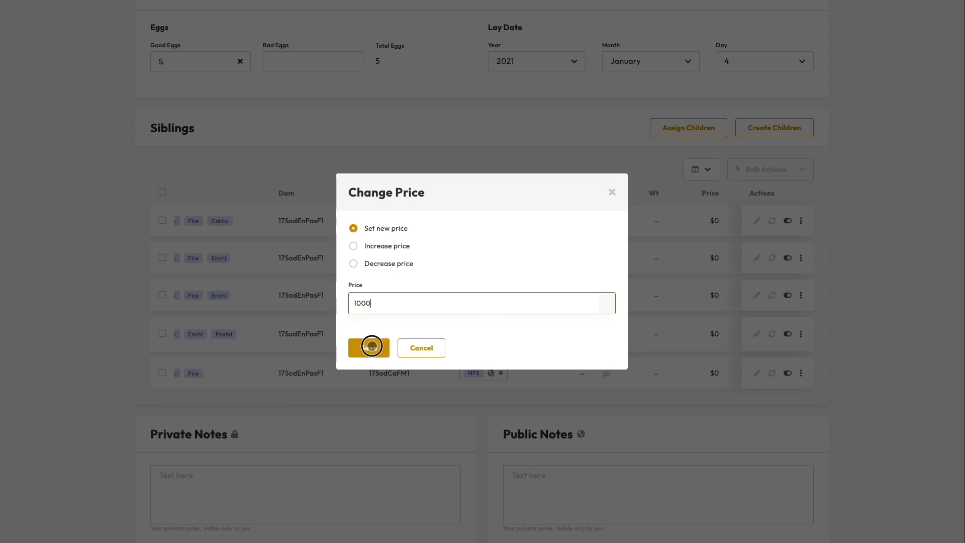
pyautogui.click(372, 346)
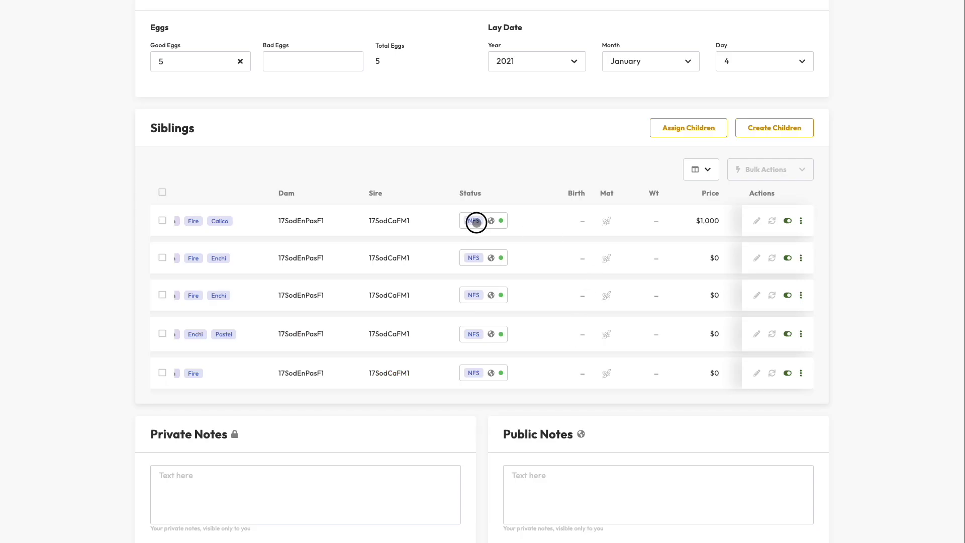
# Change the first sibling's status from Not For Sale to For Sale
pyautogui.click(477, 222)
pyautogui.click(414, 233)
pyautogui.click(392, 250)
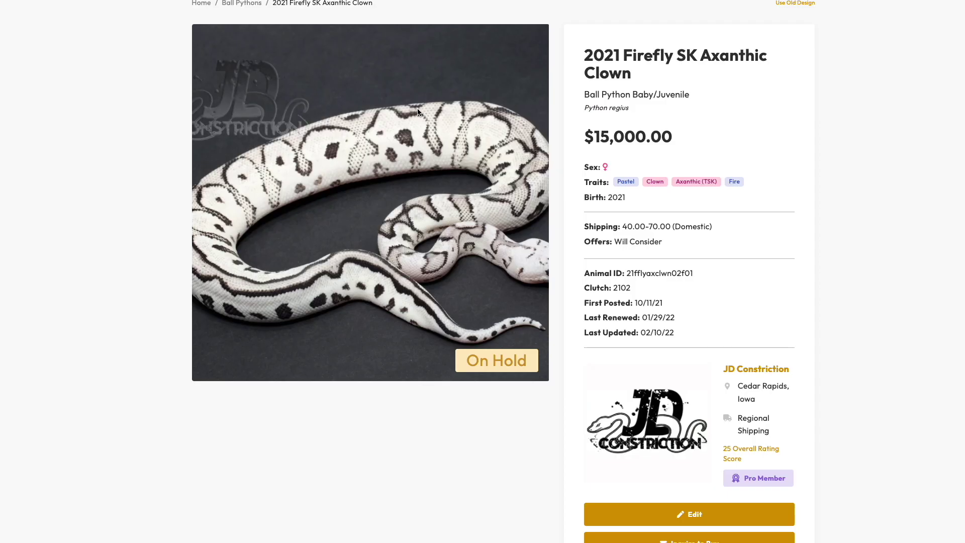
# Open the listing sire's animal page and scroll to its Offspring Groups
pyautogui.scroll(-10, 498, 304)
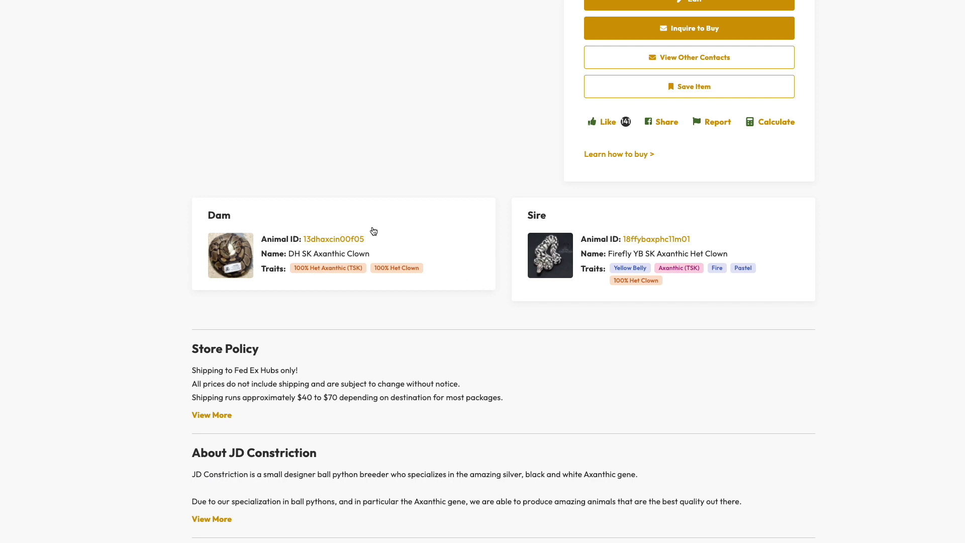
pyautogui.click(638, 235)
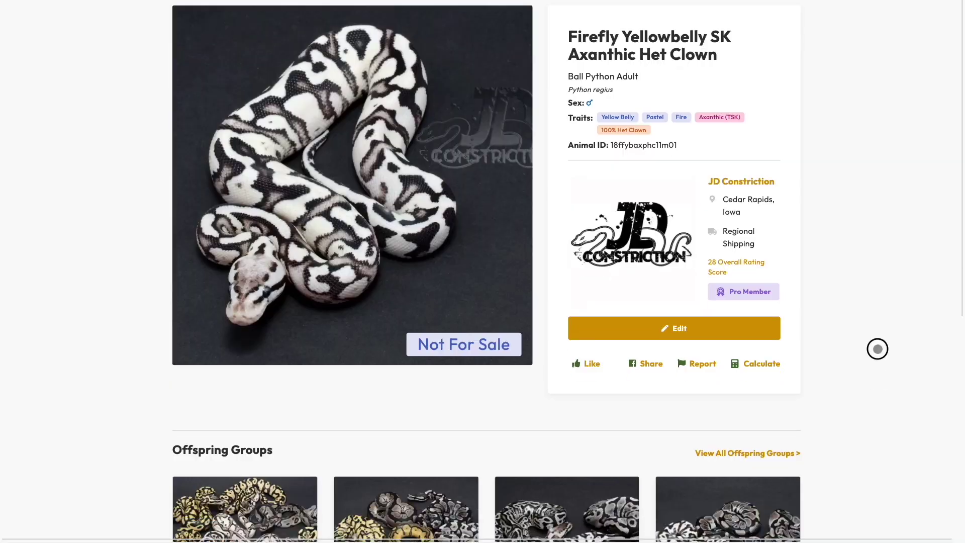
pyautogui.scroll(-6, 877, 349)
pyautogui.scroll(-1, 886, 64)
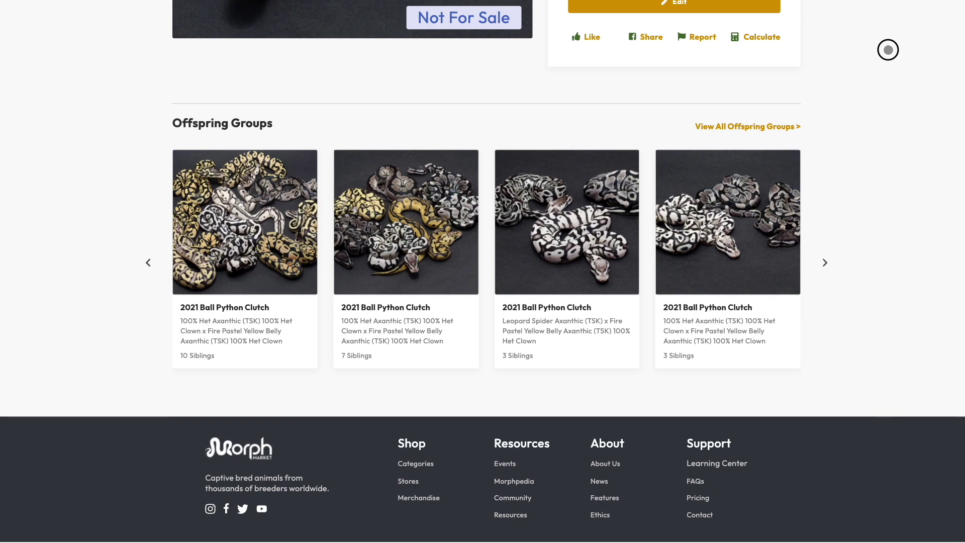
pyautogui.scroll(-1, 888, 45)
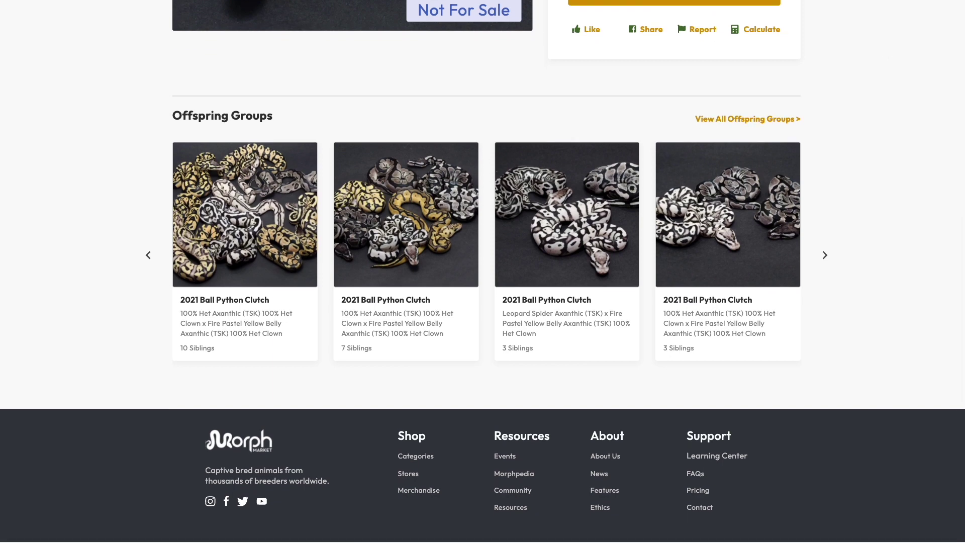
# Open the sire's 2021 Ball Python Clutch: 2119 group and scroll through its children
pyautogui.click(230, 295)
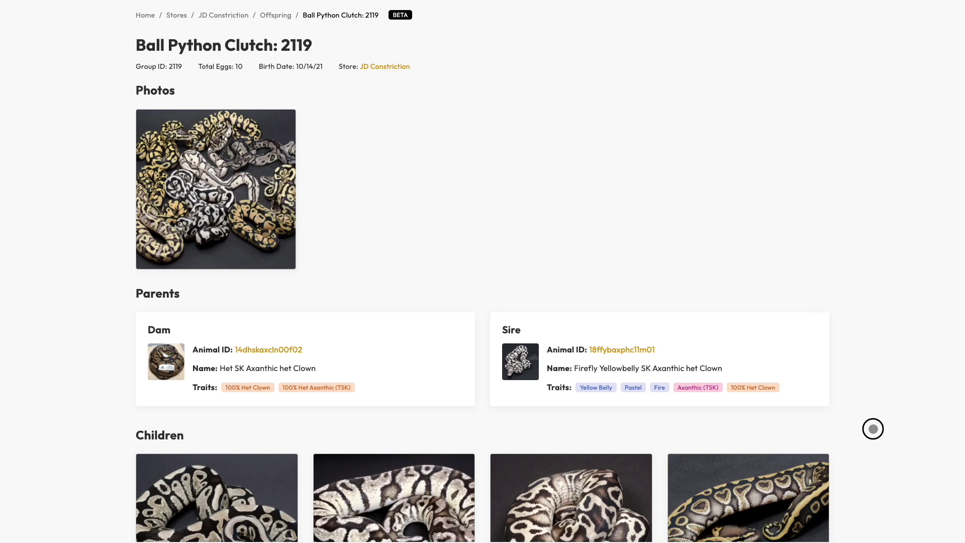
pyautogui.scroll(-6, 870, 429)
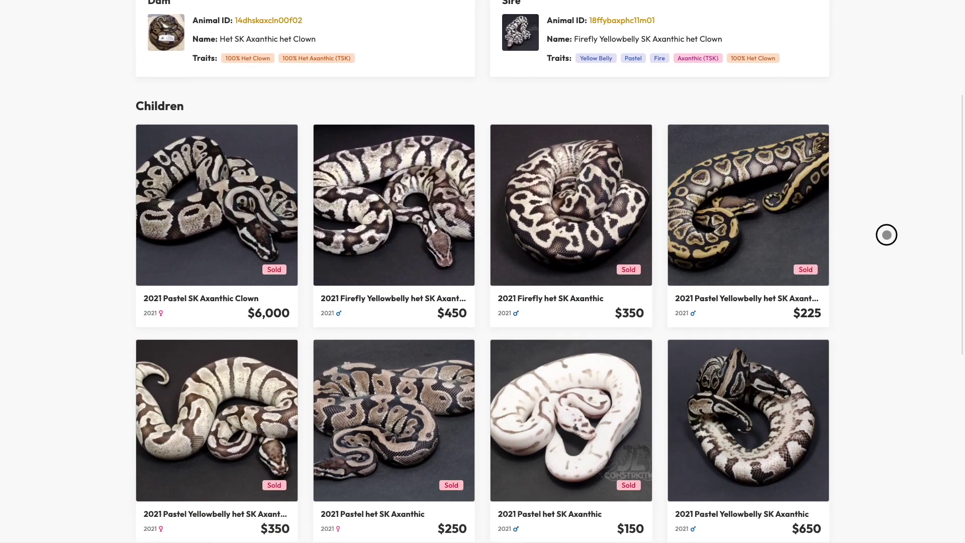
pyautogui.scroll(-2, 886, 233)
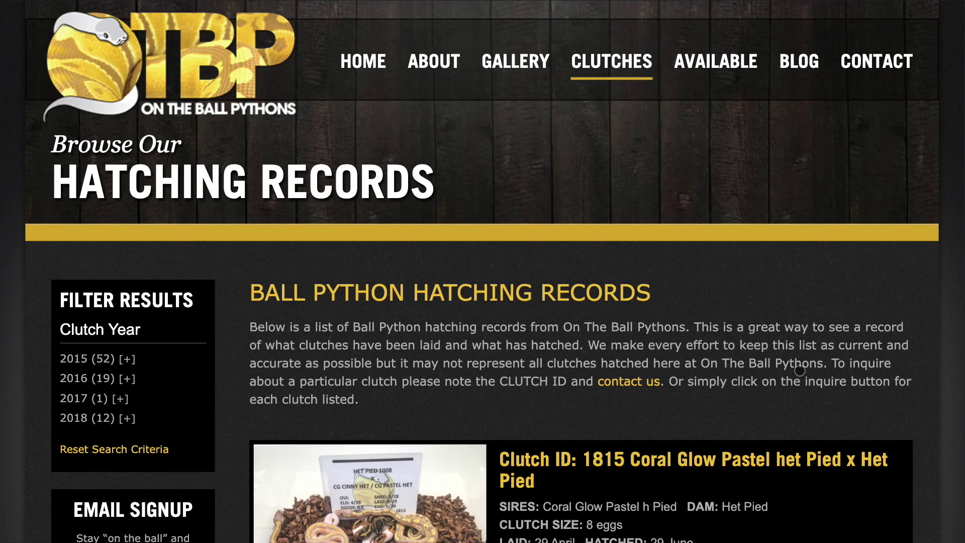
pyautogui.scroll(-13, 800, 371)
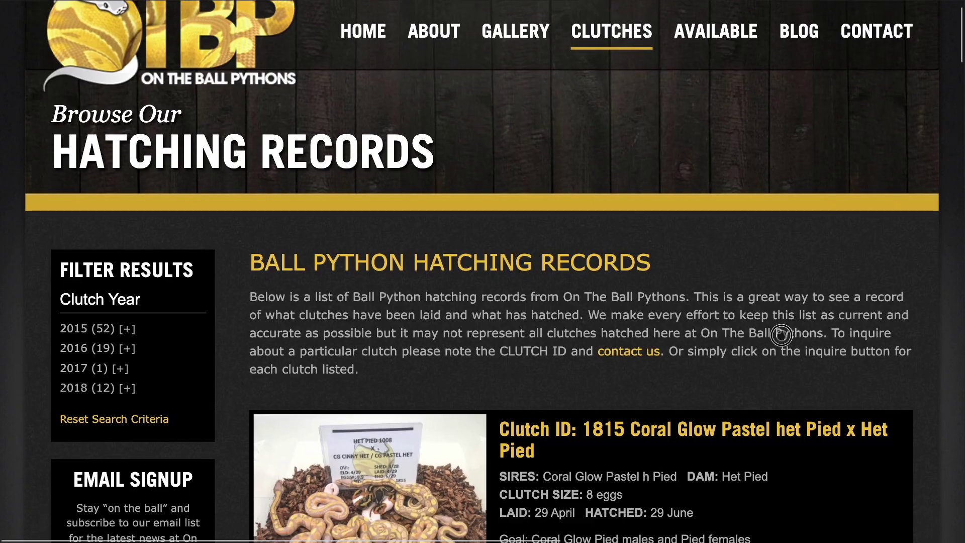
# Browse the other breeders' hatching records, ending on Bailey Reptiles' Ball Pythons birth records
pyautogui.scroll(-6, 771, 400)
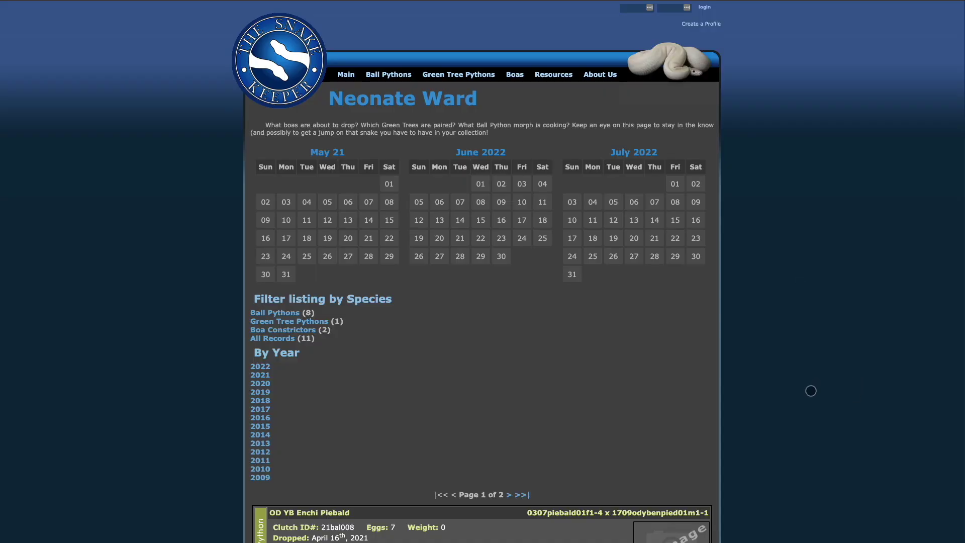
pyautogui.scroll(-18, 811, 391)
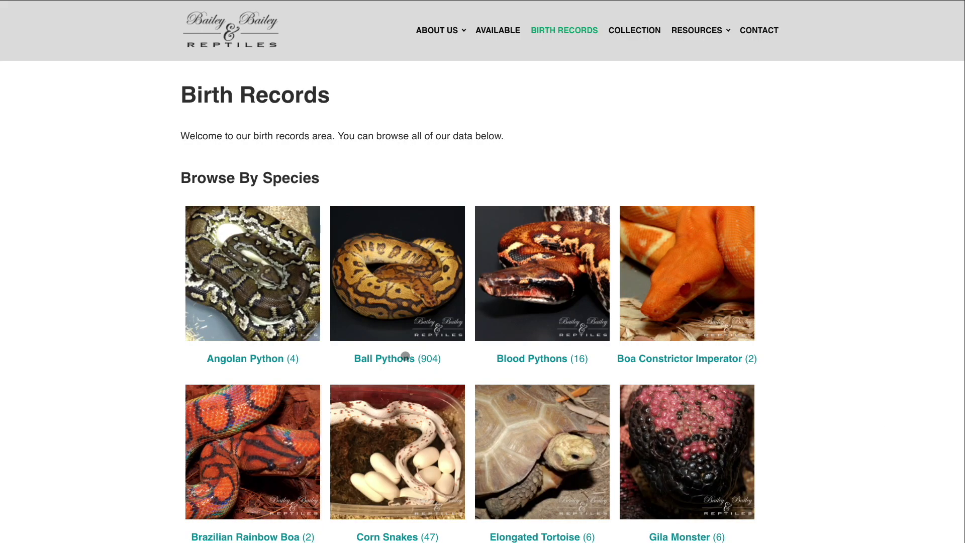
pyautogui.click(405, 357)
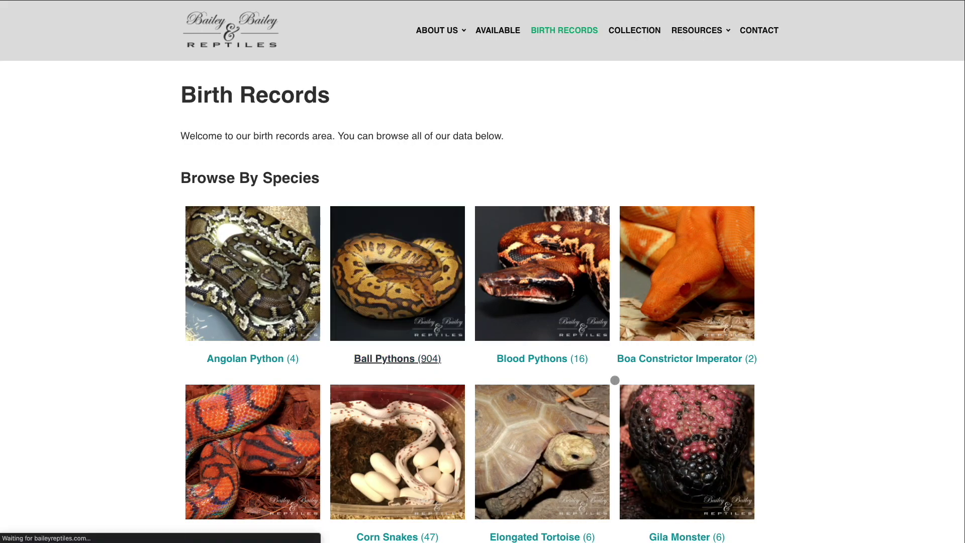
pyautogui.scroll(-8, 810, 431)
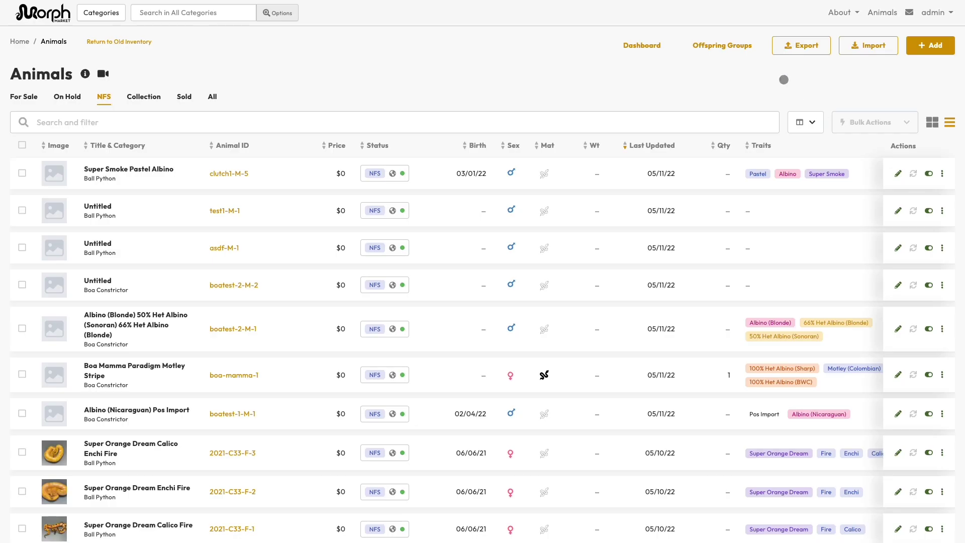
# Start new offspring group 2021-C33 with category Reptiles > Pythons > Ball Pythons
pyautogui.click(724, 45)
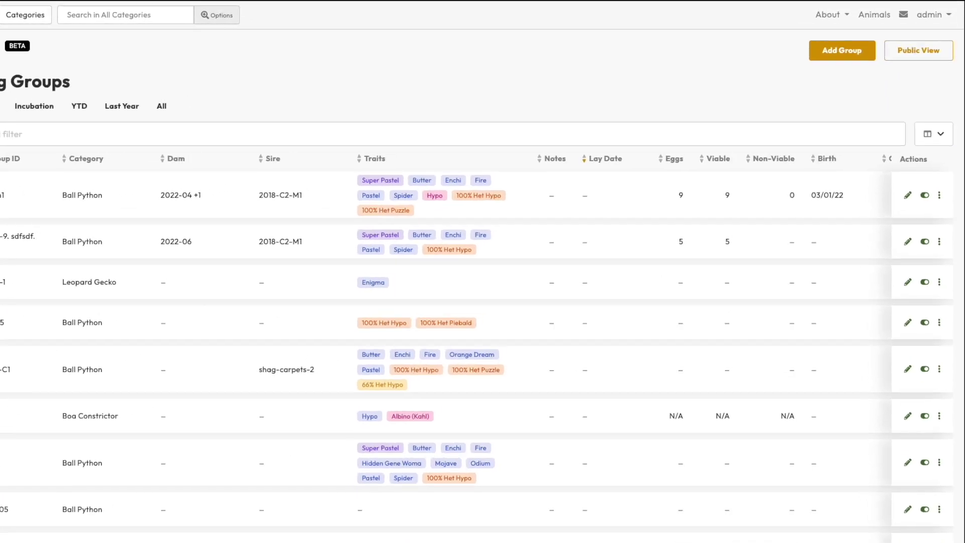
pyautogui.click(807, 63)
pyautogui.click(215, 172)
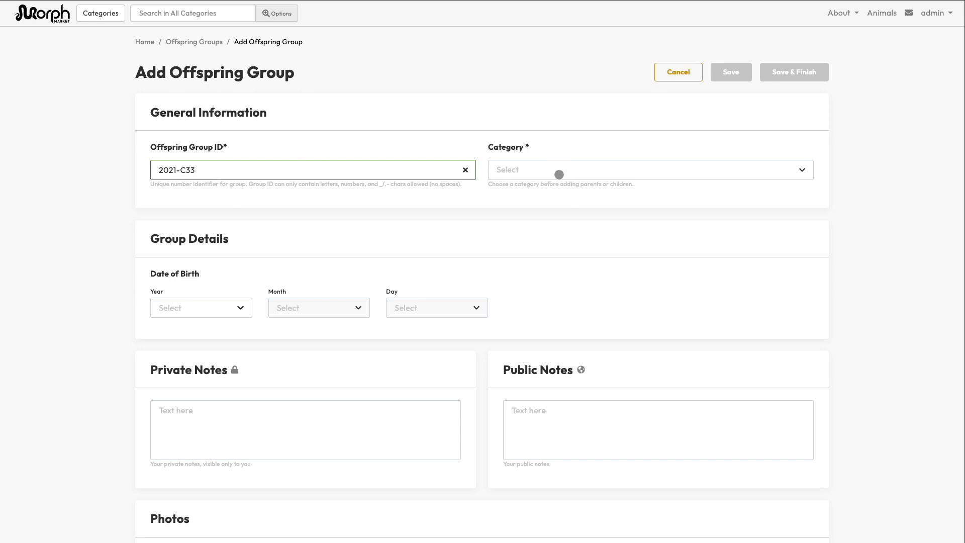
pyautogui.click(559, 175)
pyautogui.click(543, 215)
pyautogui.click(543, 216)
pyautogui.click(541, 216)
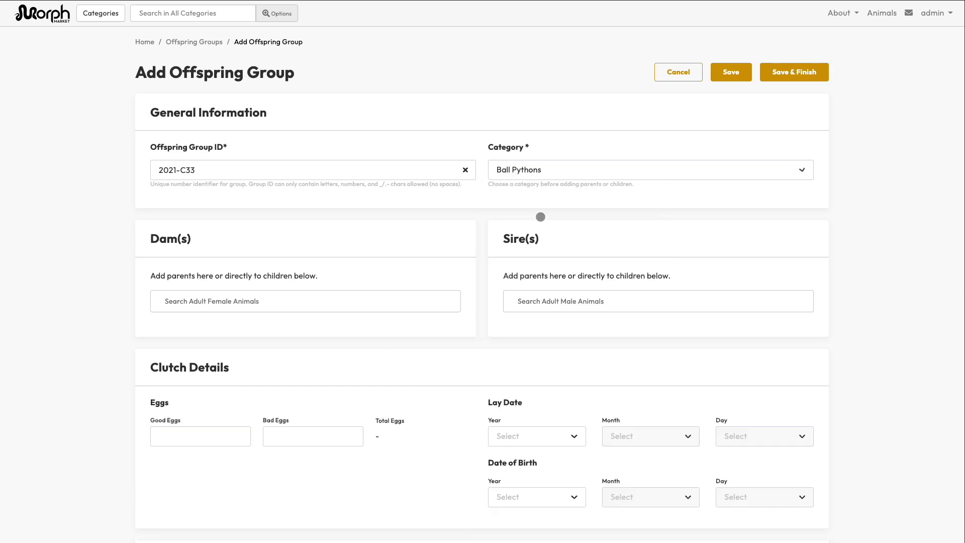
# Create new dam 17SodEnPasF1 with Enchi, Pastel and Super Orange Dream traits and attach it
pyautogui.click(183, 299)
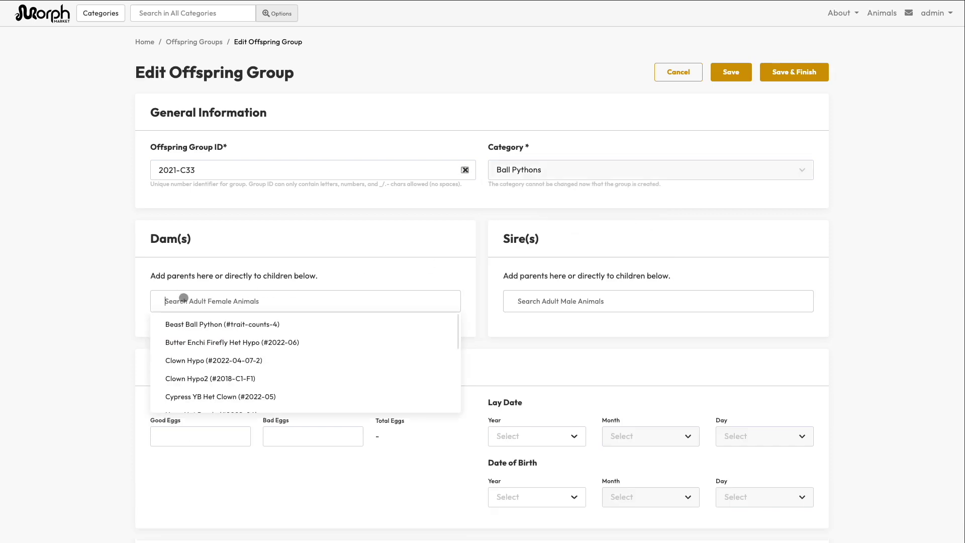
pyautogui.write('17SodEnPasF1')
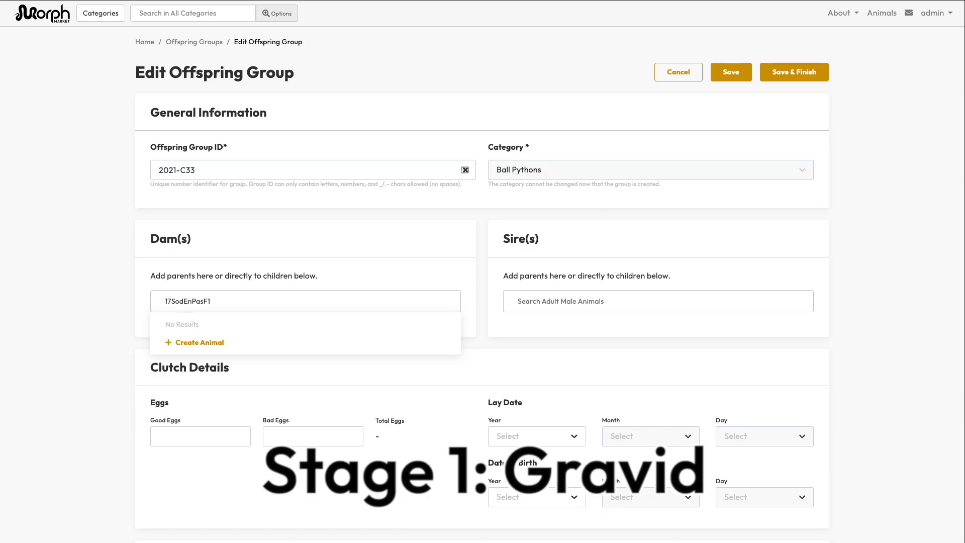
pyautogui.click(200, 342)
pyautogui.click(433, 334)
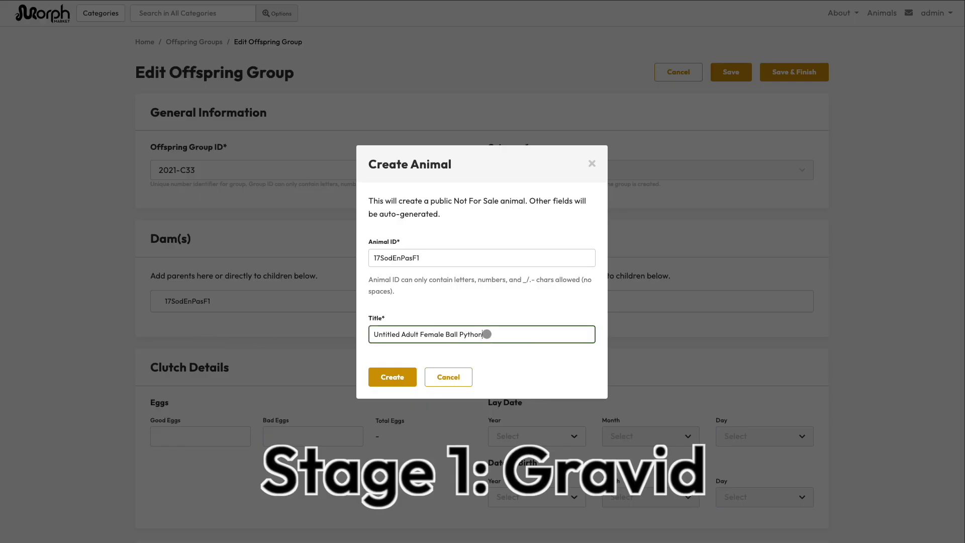
pyautogui.tripleClick(487, 334)
pyautogui.write('Super Orange Dream Enchi Pastel')
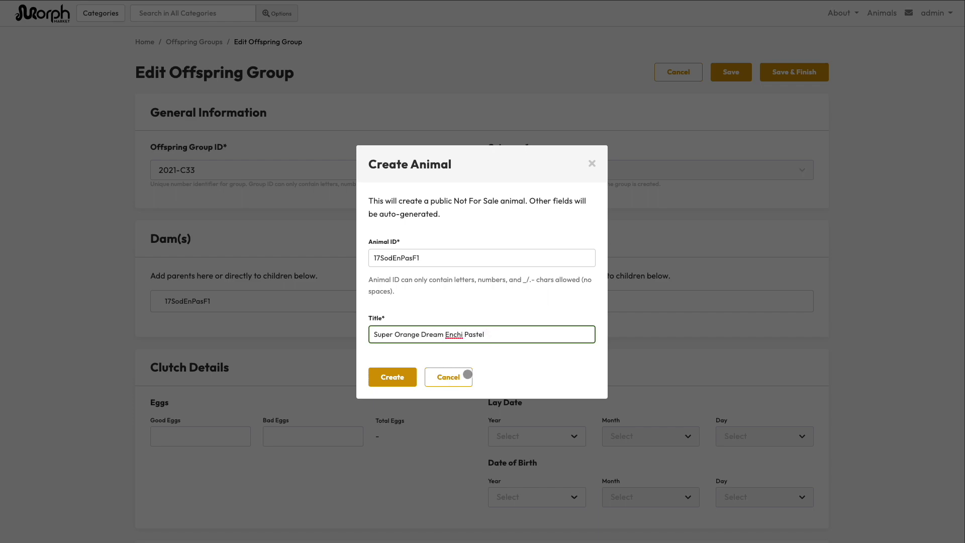
pyautogui.click(404, 378)
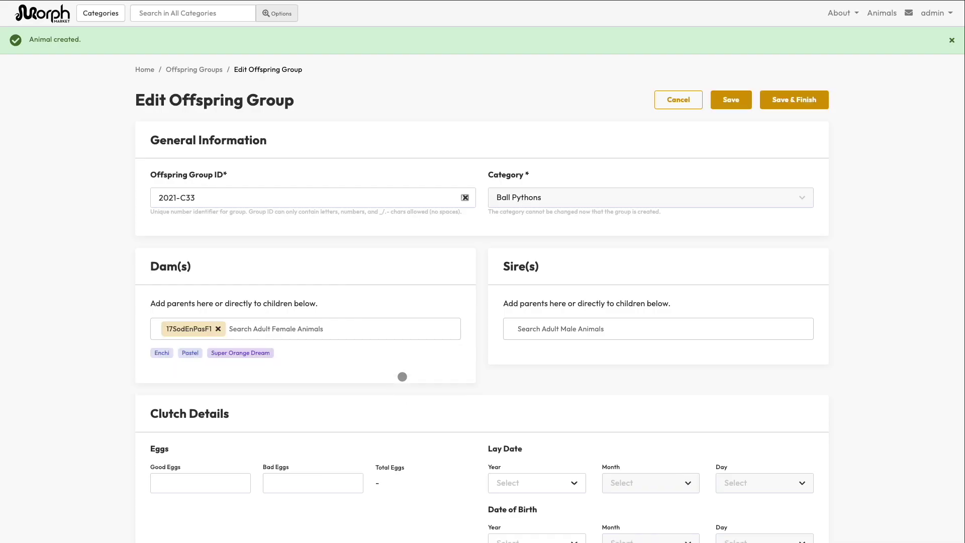
# Create new male 17SodCaM1 (Fire, Calico, Super Orange Dream) as the group's sire
pyautogui.click(529, 332)
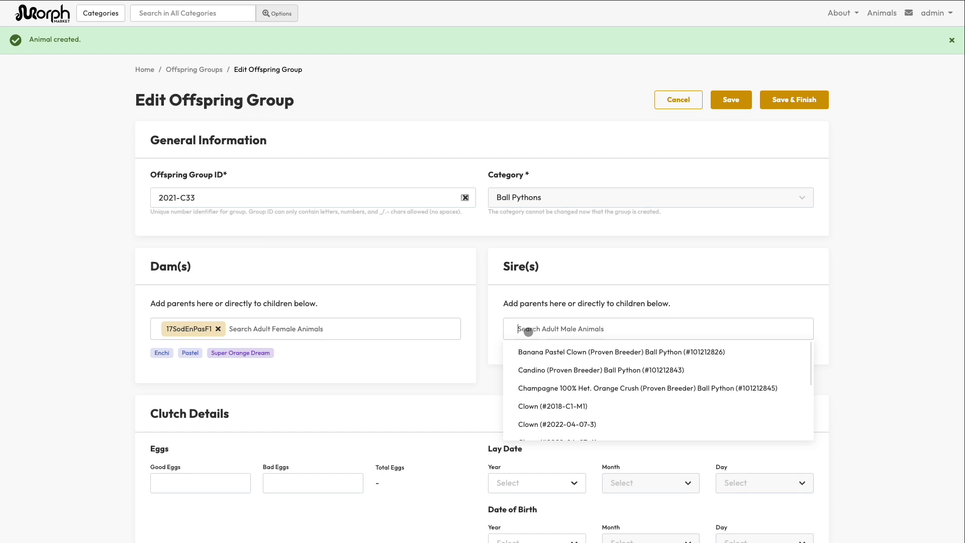
pyautogui.write('17SodCaM1')
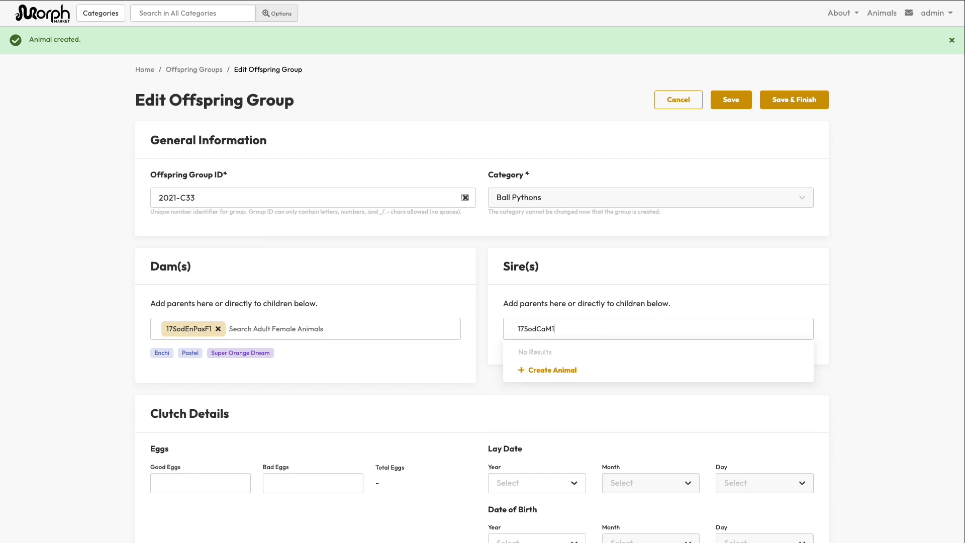
pyautogui.click(553, 371)
pyautogui.click(493, 337)
pyautogui.hotkey('ctrl', 'a')
pyautogui.write('S')
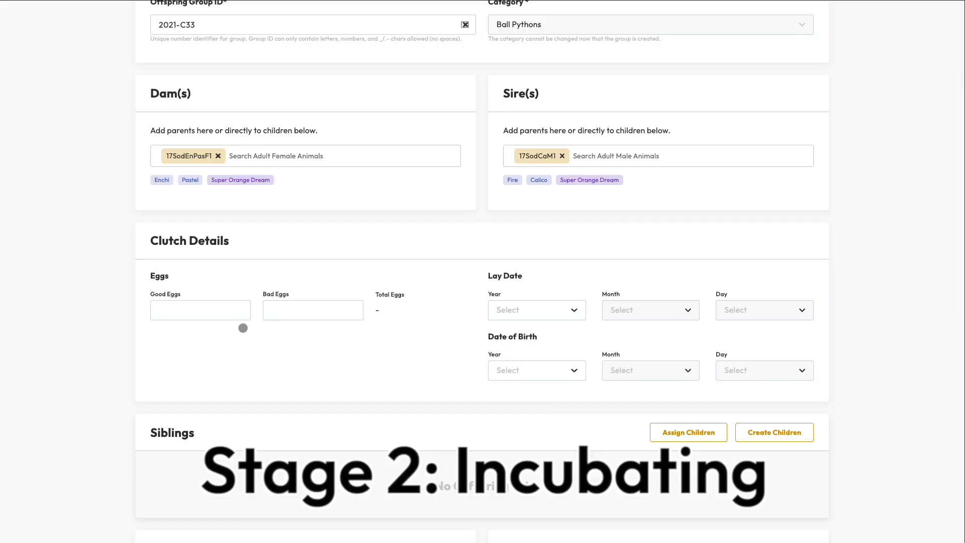
pyautogui.click(209, 315)
# Record 5 good eggs and set the lay date to 6 March 2021
pyautogui.write('5')
pyautogui.scroll(-1, 325, 345)
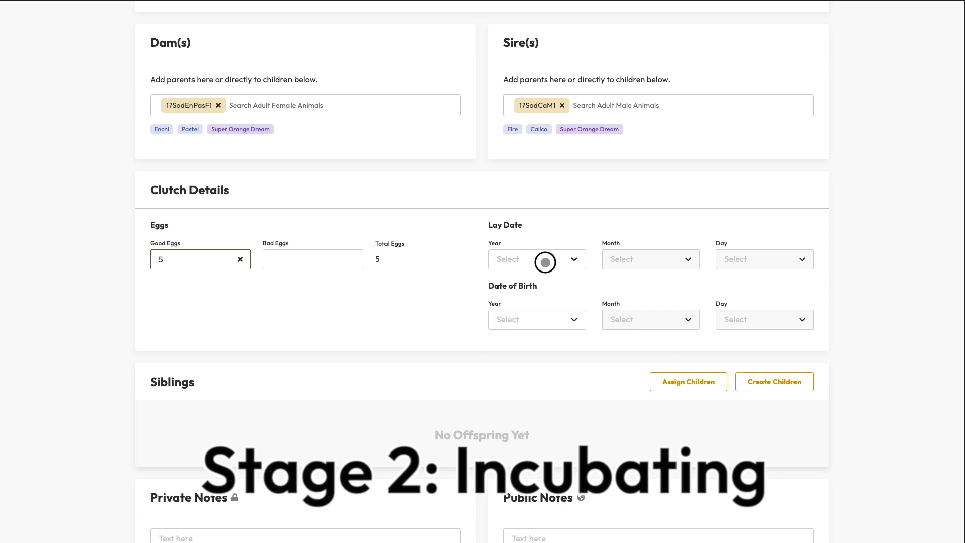
pyautogui.click(546, 261)
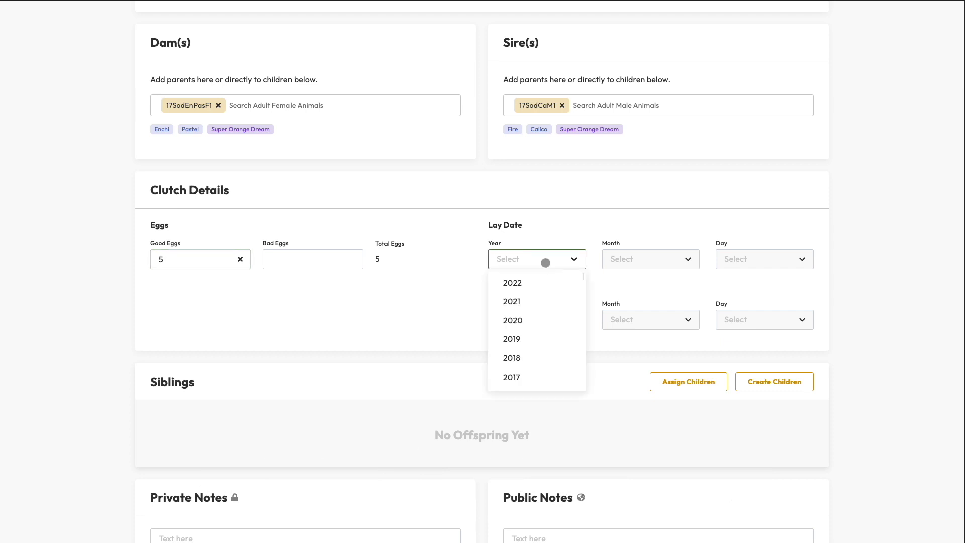
pyautogui.click(525, 302)
pyautogui.click(646, 259)
pyautogui.click(645, 317)
pyautogui.click(755, 254)
pyautogui.click(733, 377)
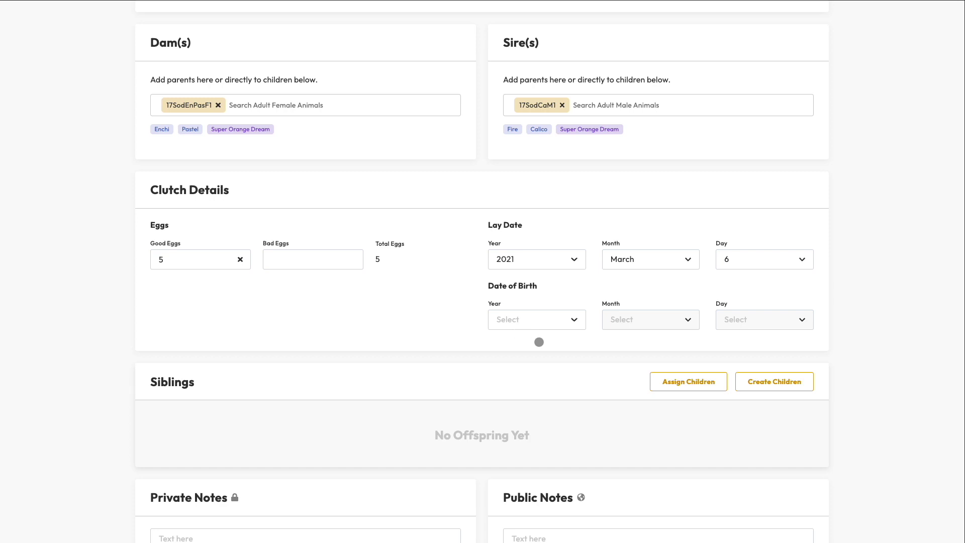
pyautogui.scroll(-1, 539, 342)
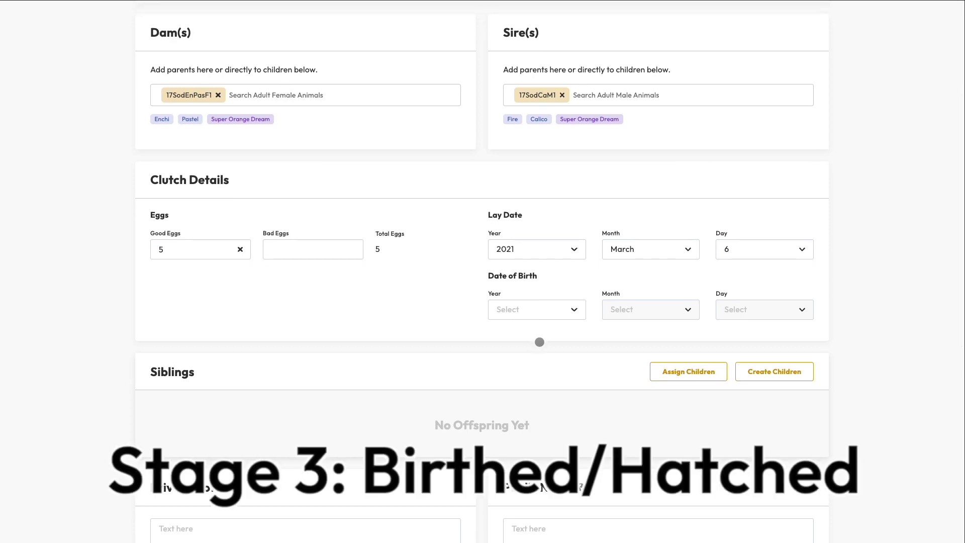
# Set the clutch's date of birth to 6 June 2021
pyautogui.click(541, 317)
pyautogui.click(539, 346)
pyautogui.click(616, 317)
pyautogui.scroll(-1, 653, 372)
pyautogui.click(641, 389)
pyautogui.click(636, 369)
pyautogui.click(765, 305)
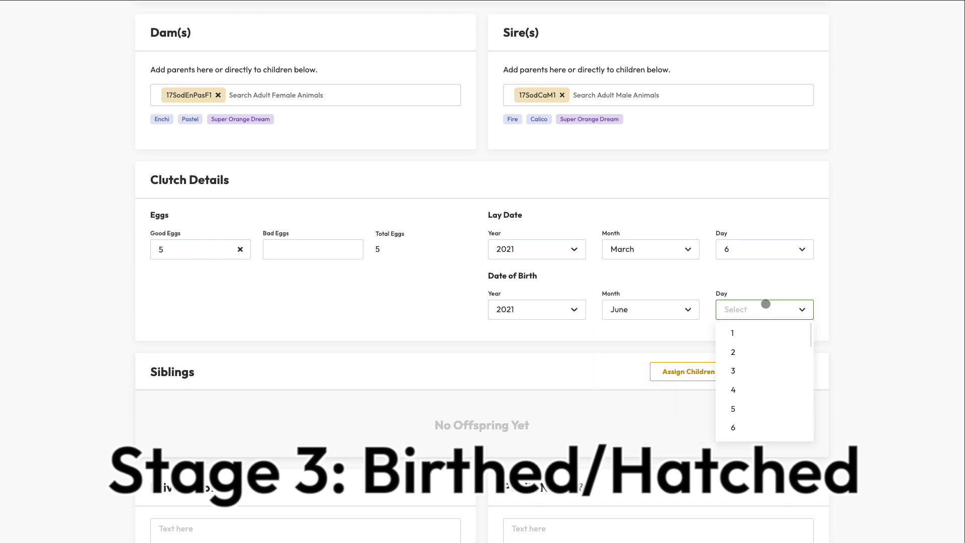
pyautogui.click(743, 428)
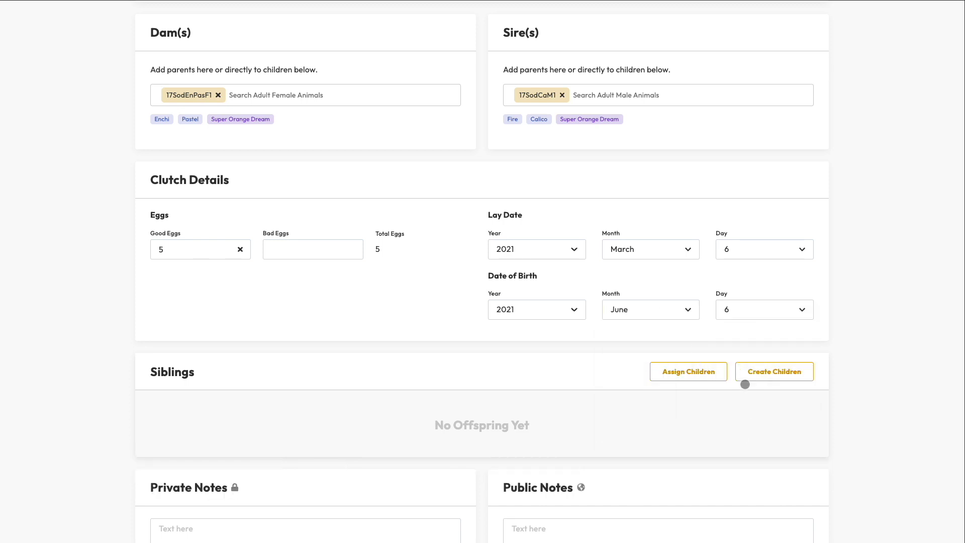
# Create five children, 2 males and 3 females, listed as 2021-C33-F-1 to M-2
pyautogui.click(762, 376)
pyautogui.click(400, 268)
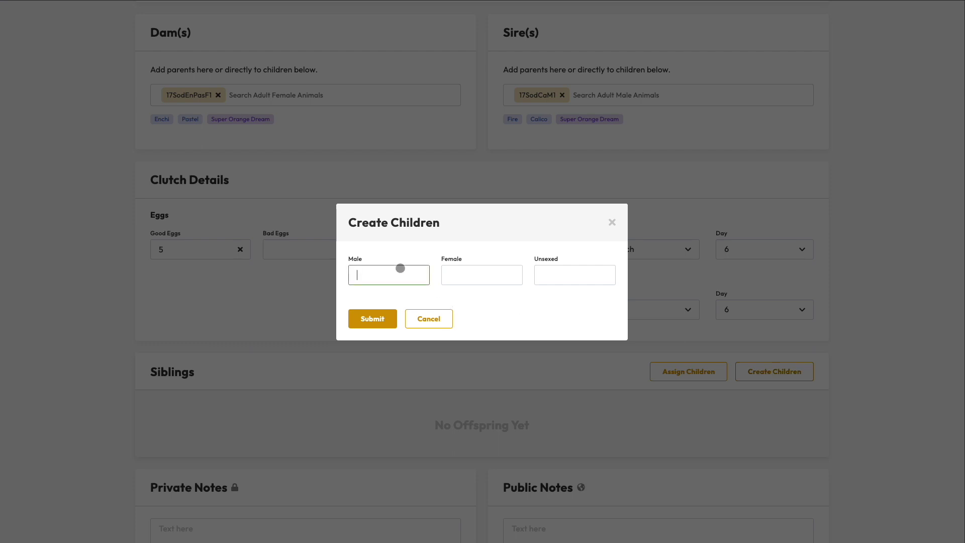
pyautogui.write('1')
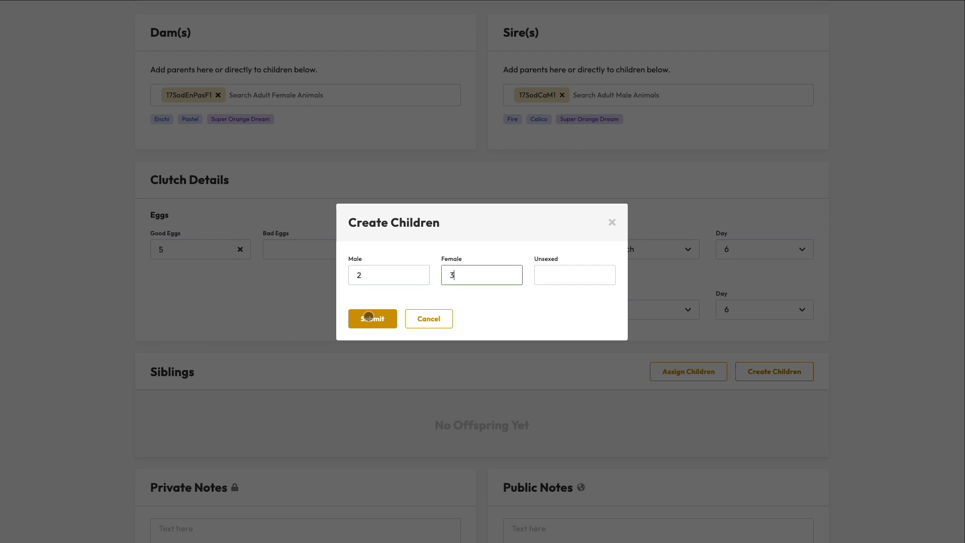
pyautogui.click(360, 319)
pyautogui.scroll(-4, 643, 337)
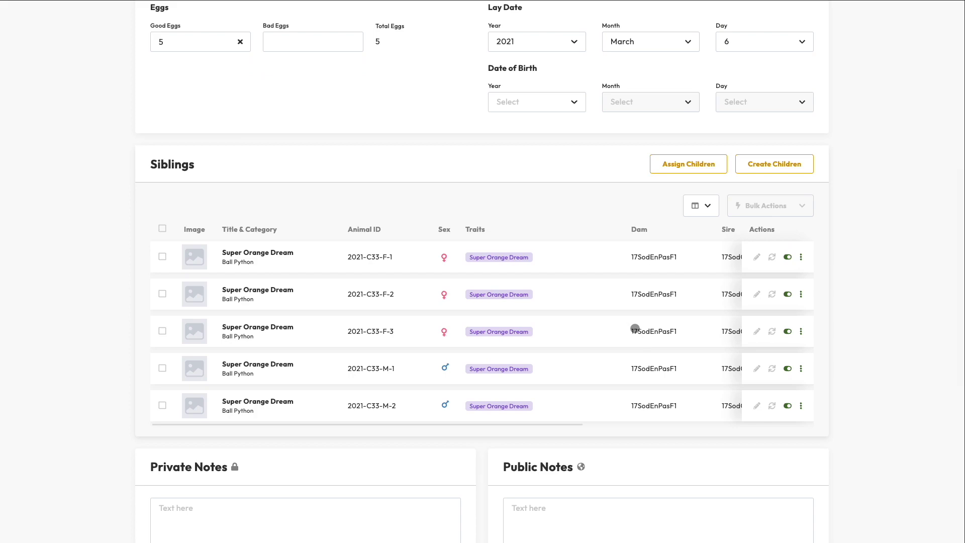
pyautogui.click(506, 259)
# Give the first sibling Calico and Fire traits with a refreshed title
pyautogui.click(486, 262)
pyautogui.click(418, 304)
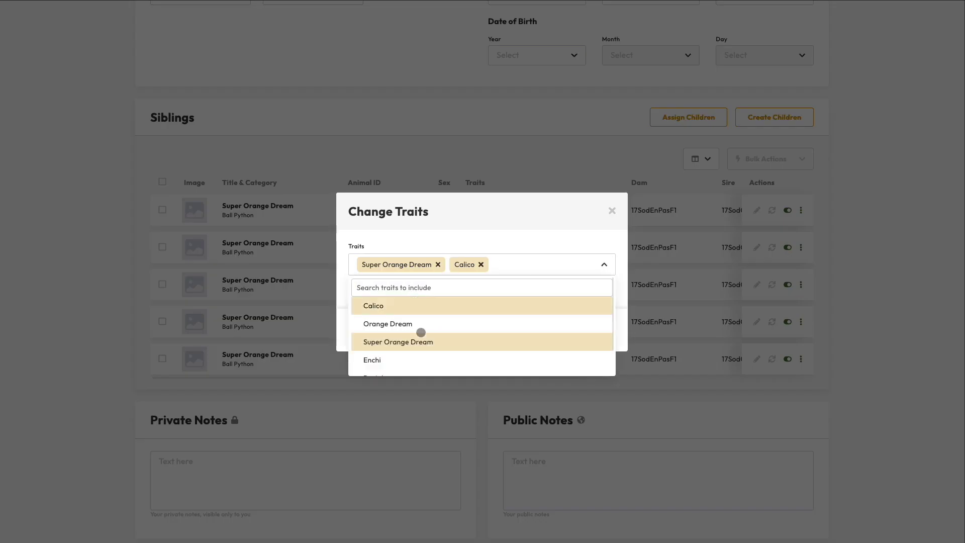
pyautogui.scroll(-1, 420, 332)
pyautogui.click(382, 363)
pyautogui.click(353, 290)
pyautogui.click(369, 330)
# Give the second sibling Enchi and Fire traits with a refreshed title
pyautogui.click(547, 249)
pyautogui.click(500, 264)
pyautogui.click(400, 358)
pyautogui.scroll(-1, 408, 345)
pyautogui.click(402, 380)
pyautogui.click(378, 335)
# Give the third sibling Calico, Enchi and Fire traits with a refreshed title
pyautogui.click(545, 286)
pyautogui.click(423, 263)
pyautogui.click(448, 305)
pyautogui.click(409, 355)
pyautogui.scroll(-1, 409, 347)
pyautogui.click(402, 362)
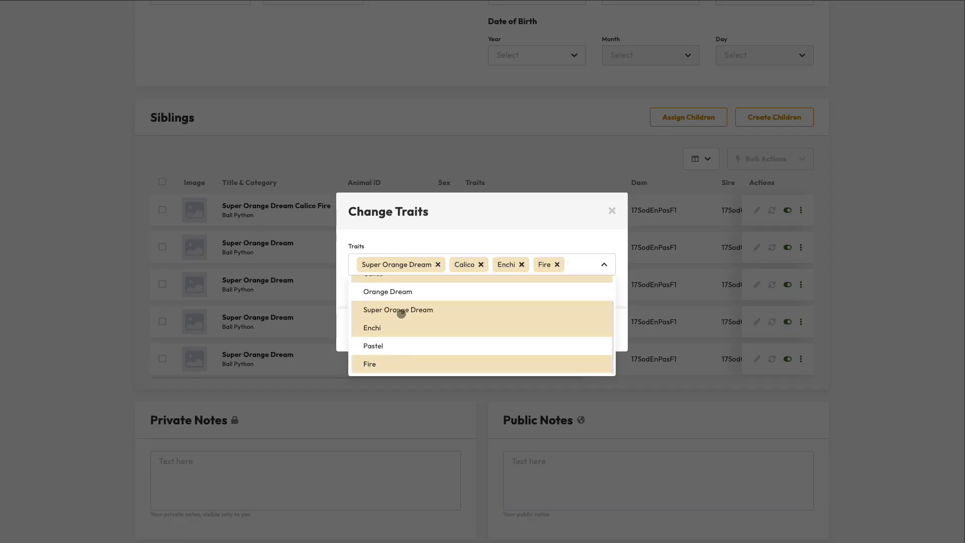
pyautogui.click(353, 290)
pyautogui.click(368, 330)
# Give the fourth sibling Enchi and Pastel traits with a refreshed title
pyautogui.click(490, 319)
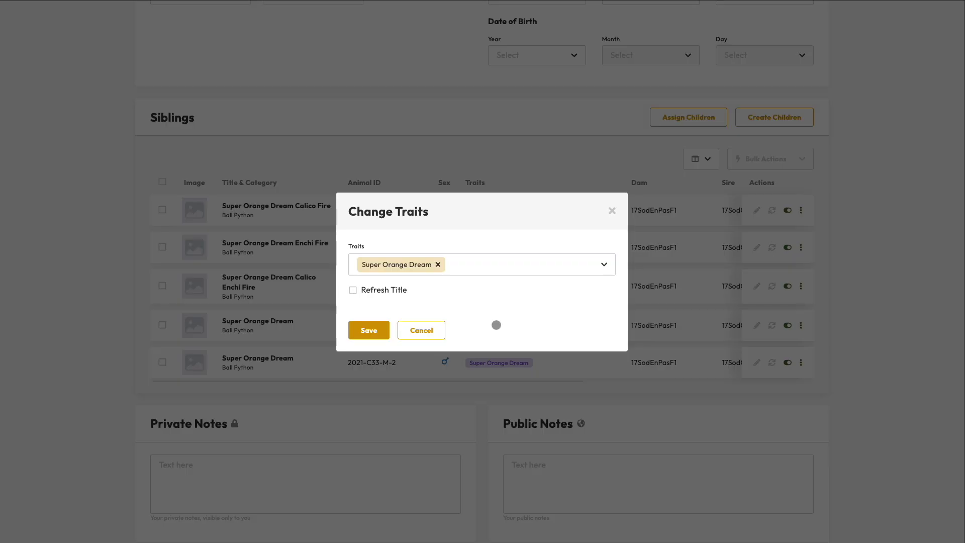
pyautogui.click(451, 263)
pyautogui.click(398, 349)
pyautogui.scroll(-1, 403, 347)
pyautogui.click(399, 345)
pyautogui.click(496, 226)
pyautogui.click(352, 290)
pyautogui.click(368, 330)
# Give the fifth sibling the Fire trait with a refreshed title
pyautogui.click(546, 352)
pyautogui.click(487, 261)
pyautogui.scroll(-1, 394, 352)
pyautogui.click(395, 354)
pyautogui.click(353, 290)
pyautogui.click(369, 330)
pyautogui.scroll(-1, 623, 423)
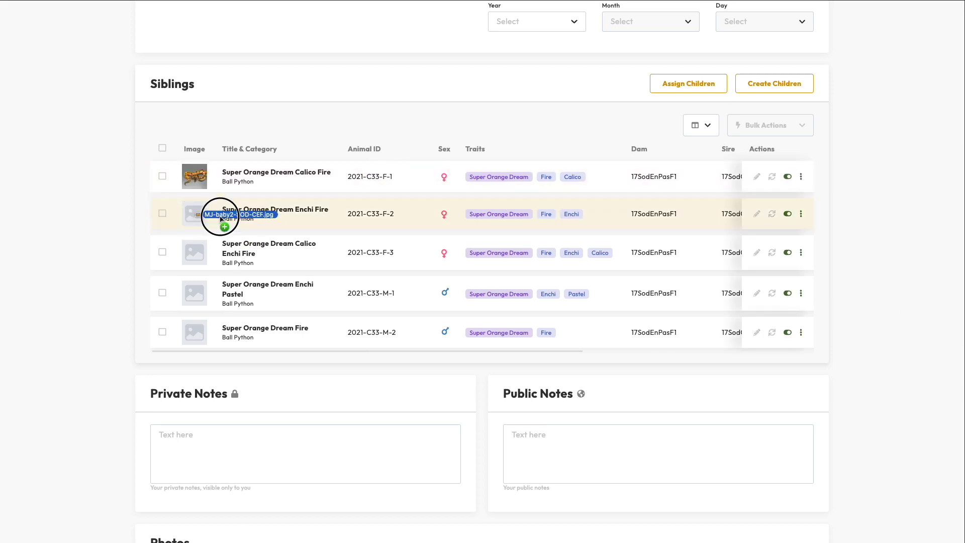
# Hide the Sex, Maturity, Weight, Last Updated and Quantity columns in the siblings table
pyautogui.click(701, 125)
pyautogui.click(465, 233)
pyautogui.click(465, 252)
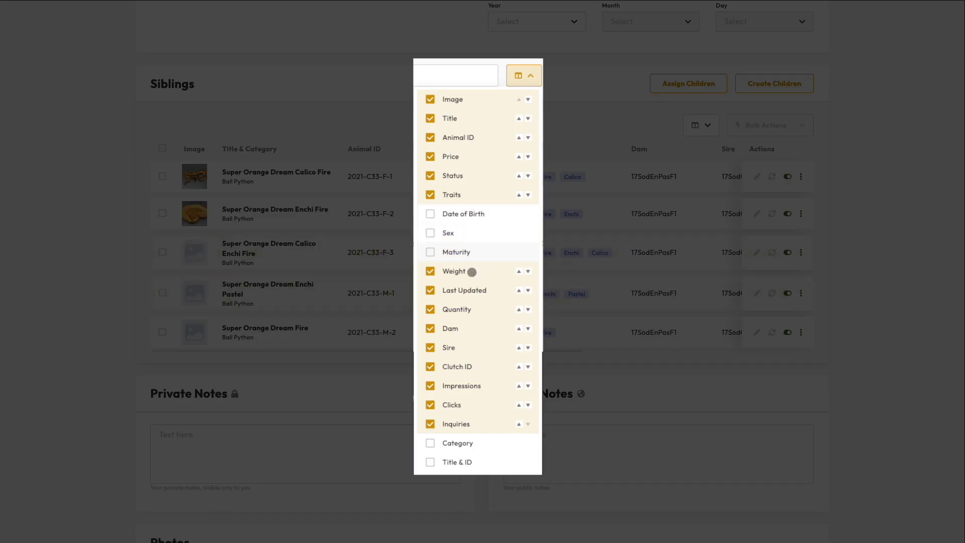
pyautogui.click(465, 271)
pyautogui.click(465, 290)
pyautogui.click(467, 310)
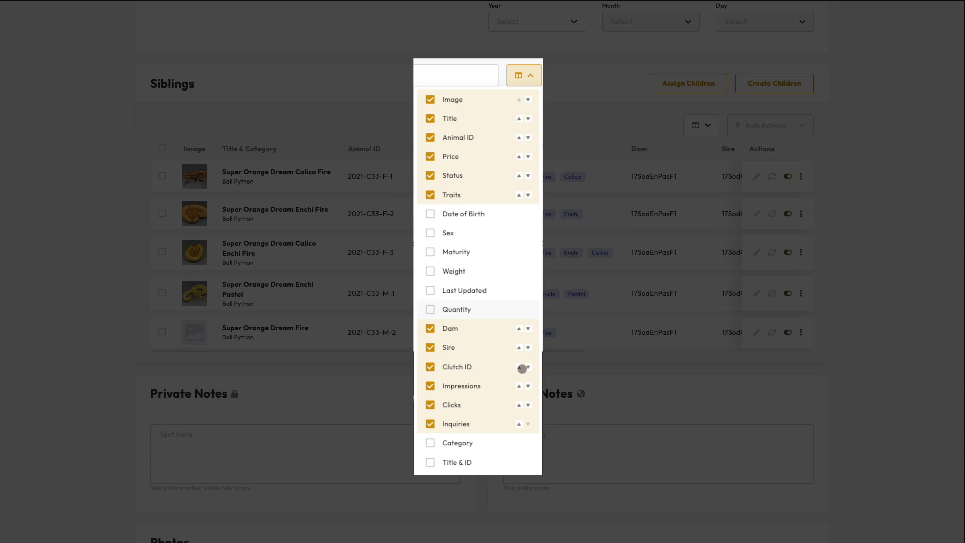
pyautogui.click(319, 347)
# Add a clutch photo to the group's Photos and Save & Finish
pyautogui.scroll(-6, 844, 362)
pyautogui.moveTo(733, 341); pyautogui.dragTo(402, 277)
pyautogui.click(778, 396)
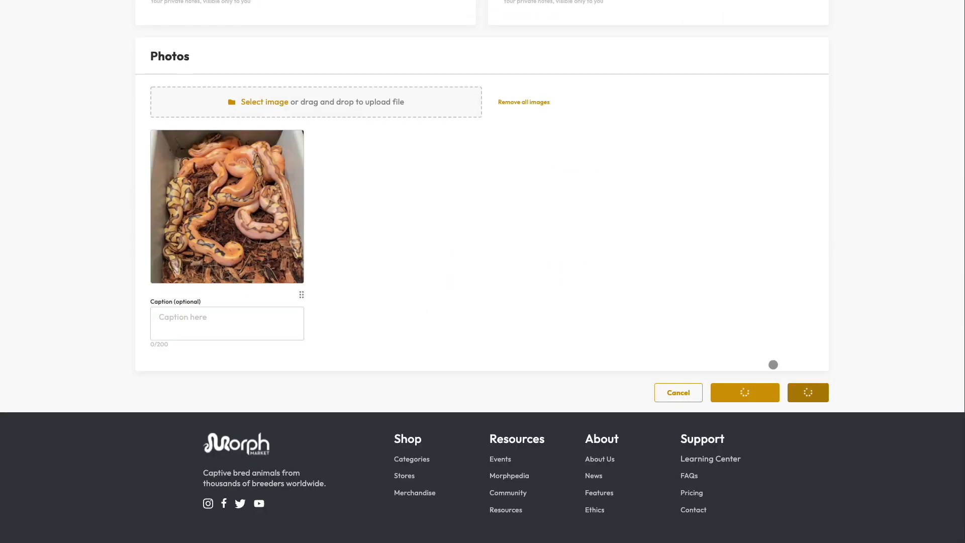
pyautogui.scroll(8, 573, 256)
pyautogui.hscroll(5, 597, 281)
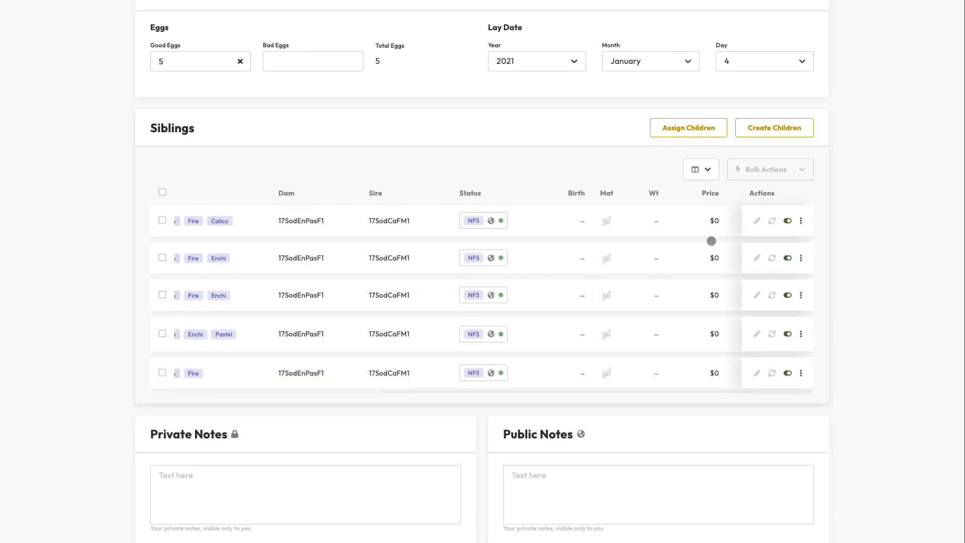
# Set the Calico Fire female's price to $1,000
pyautogui.click(716, 221)
pyautogui.click(375, 302)
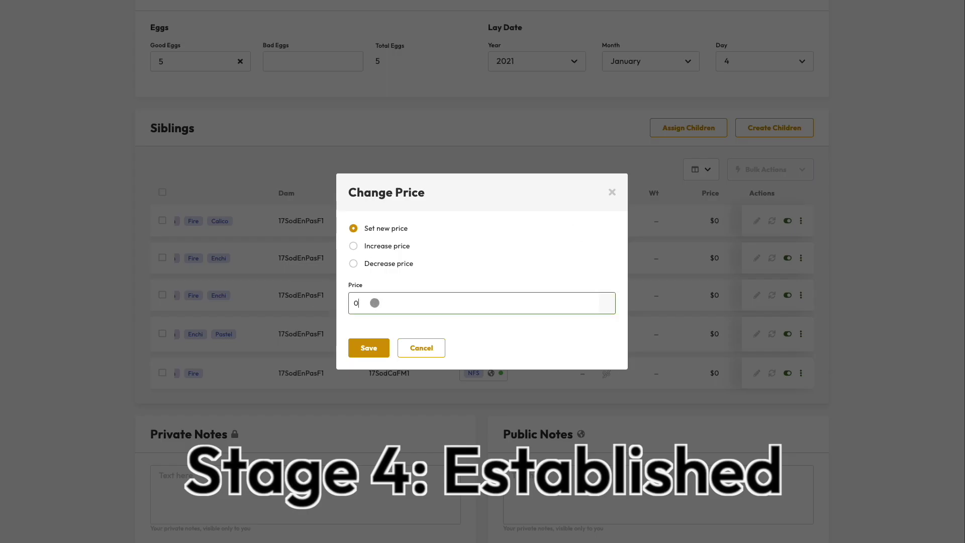
pyautogui.click(372, 344)
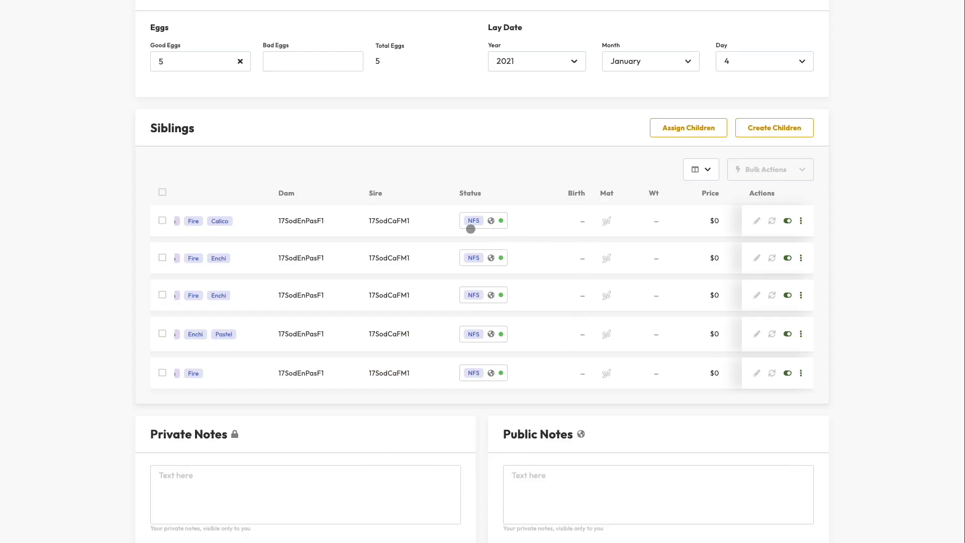
# Change her status from NFS to For Sale and save the offspring group
pyautogui.click(474, 220)
pyautogui.click(415, 234)
pyautogui.click(393, 250)
pyautogui.click(367, 361)
pyautogui.hscroll(-7, 488, 297)
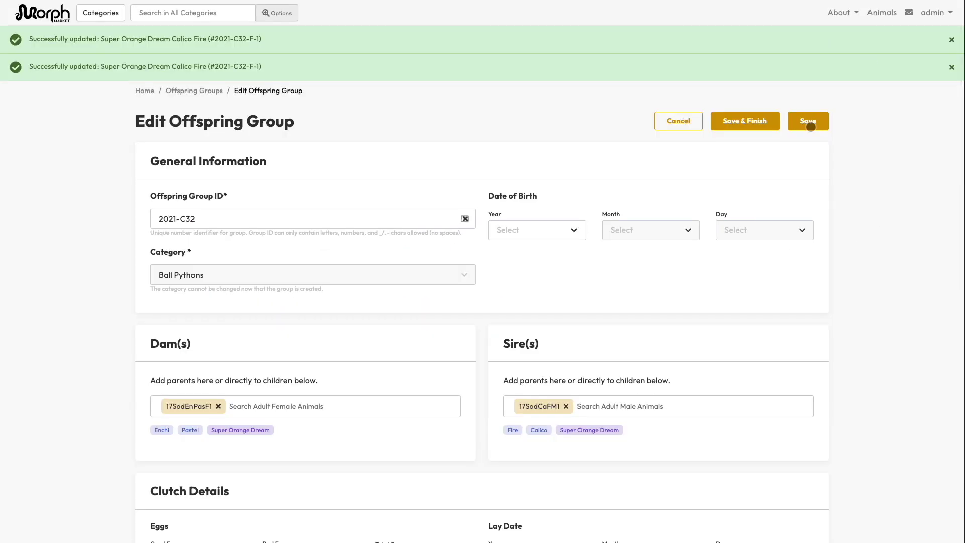
pyautogui.click(810, 119)
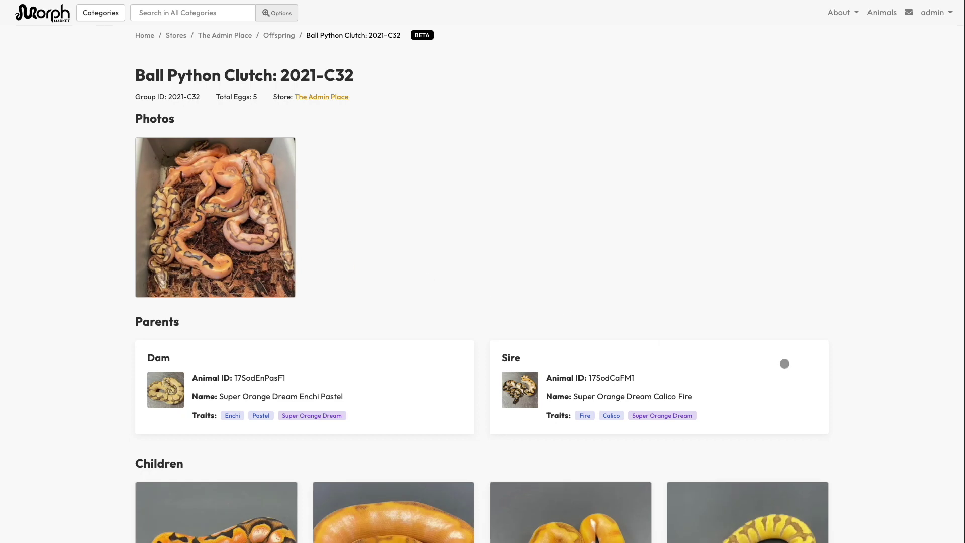
# Scroll through the public 2021-C32 clutch page, then return to the Offspring Groups list
pyautogui.moveTo(894, 433); pyautogui.dragTo(900, 114)
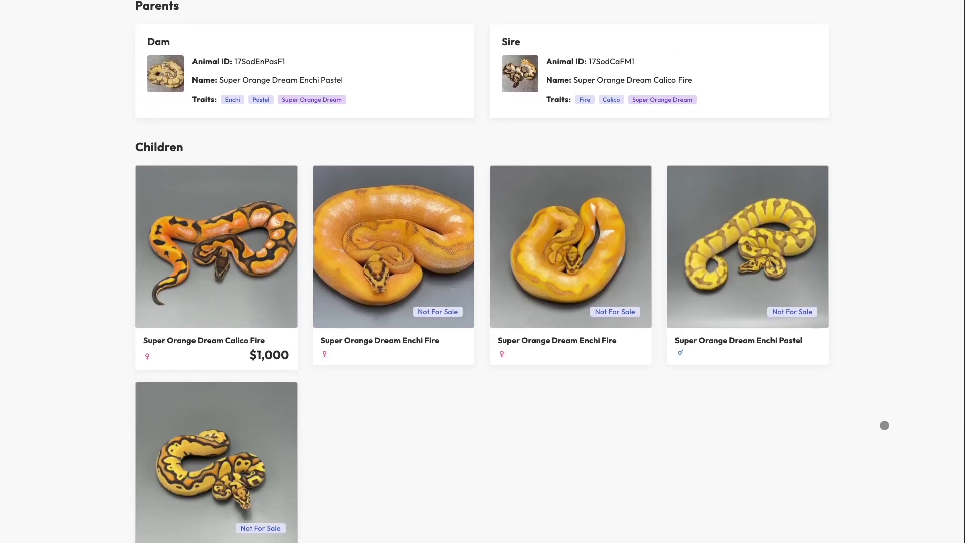
pyautogui.moveTo(884, 425); pyautogui.dragTo(895, 264)
pyautogui.hotkey('alt', 'Left')
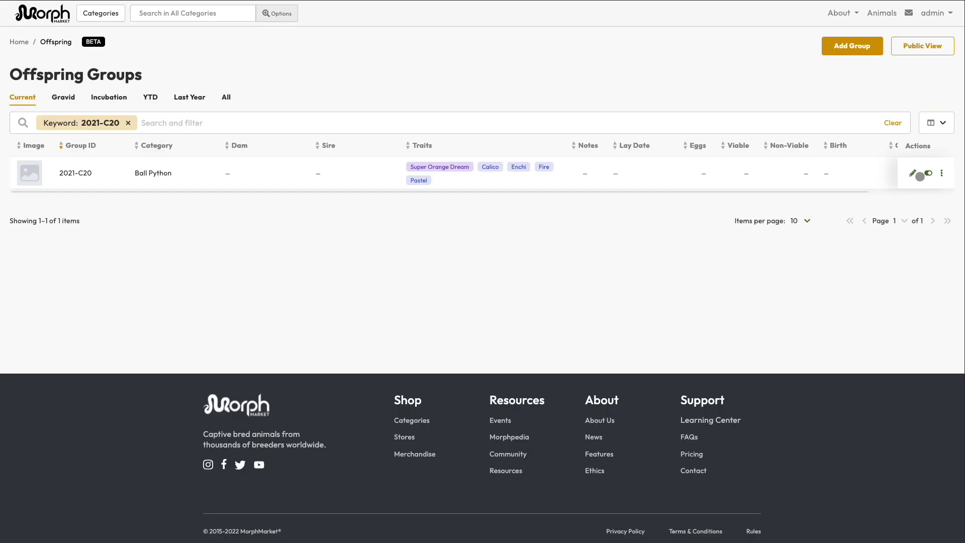
# Open group 2021-C20 and tick the five Super Orange Dream siblings (Enchi Pastel, Fire, Calico Fire, Enchi Fire, Calico Enchi Fire)
pyautogui.click(915, 173)
pyautogui.scroll(-8, 837, 288)
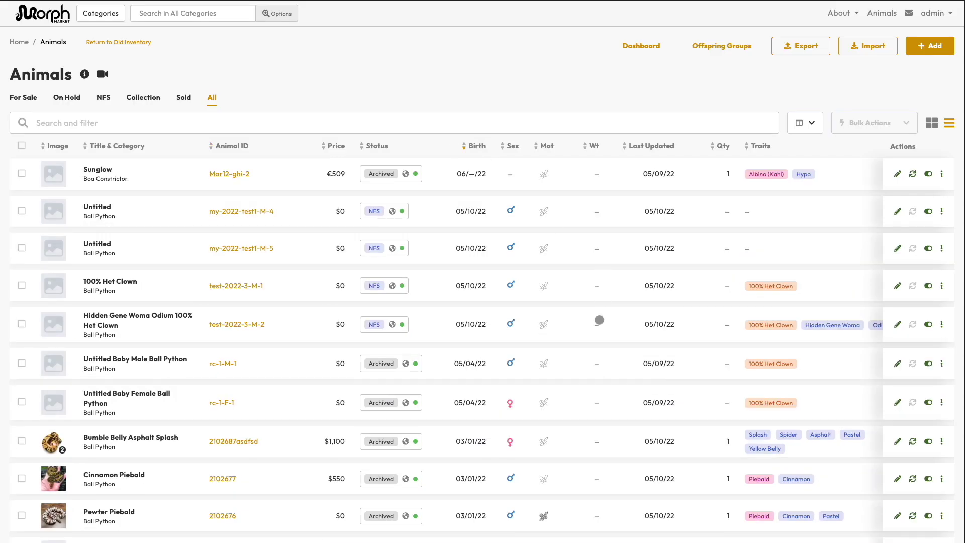
pyautogui.scroll(-13, 599, 320)
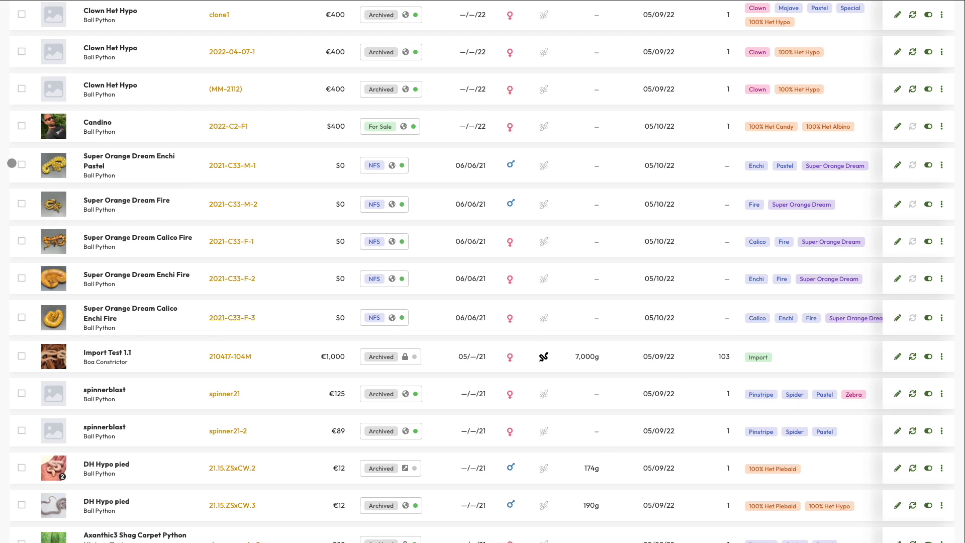
pyautogui.click(20, 164)
pyautogui.click(20, 203)
pyautogui.click(20, 241)
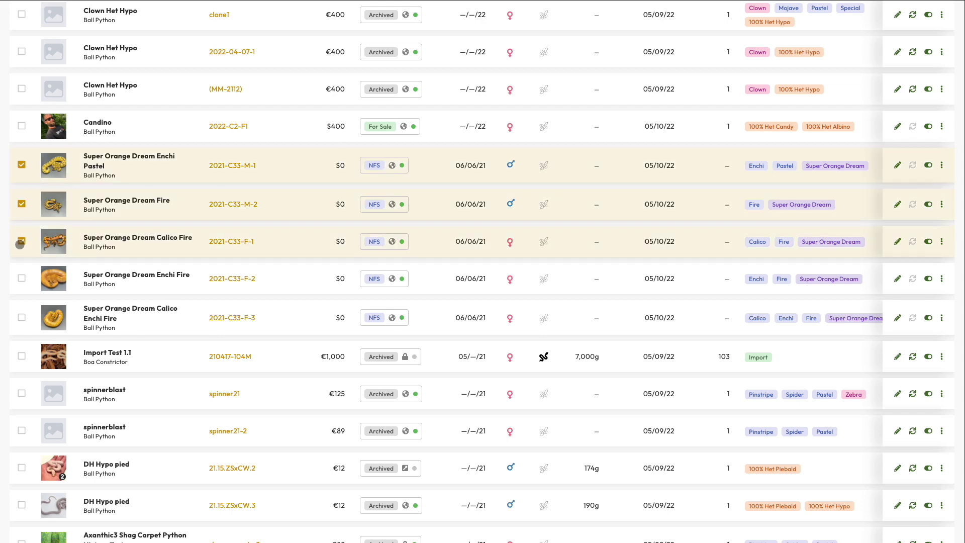
pyautogui.click(19, 278)
pyautogui.click(21, 317)
# Choose Change Group ID from Bulk Actions for the five selected animals
pyautogui.scroll(13, 560, 368)
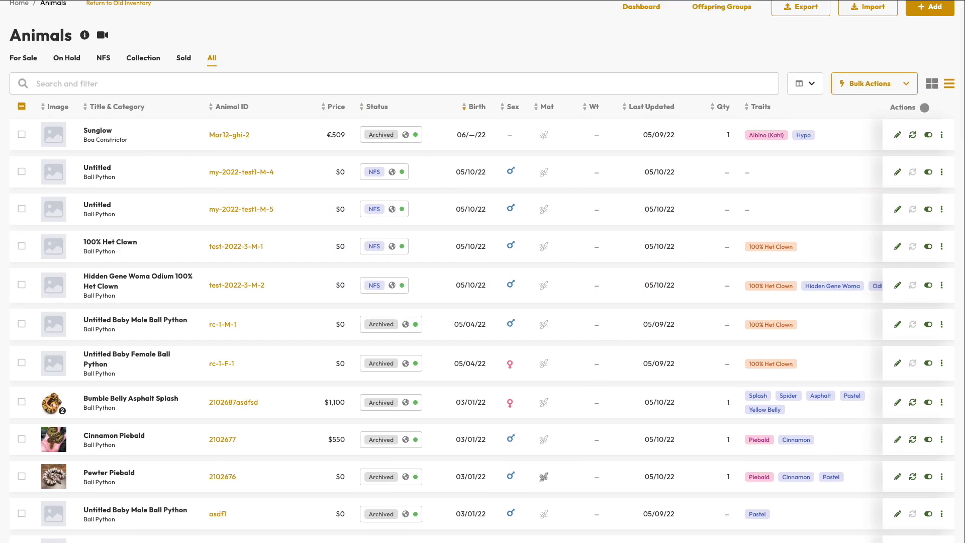
pyautogui.click(879, 85)
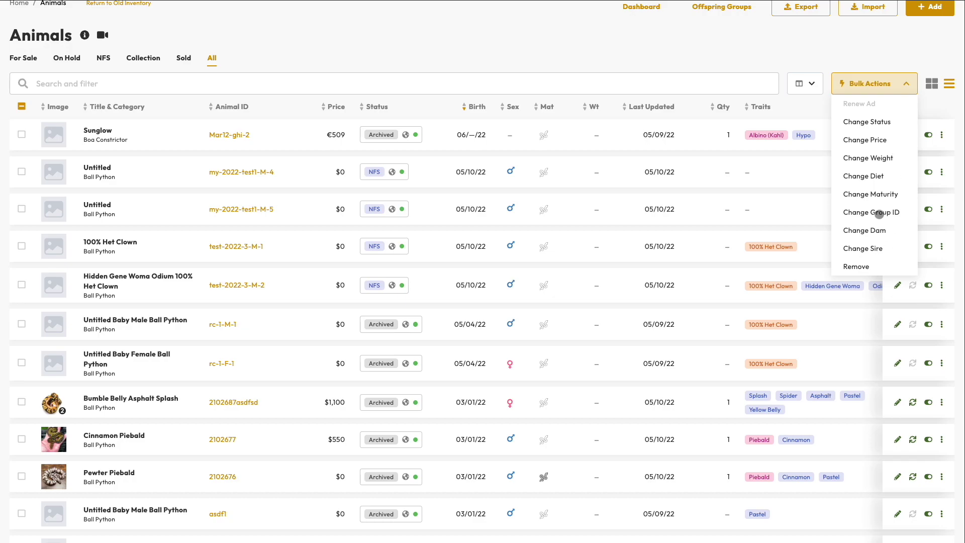
pyautogui.click(879, 214)
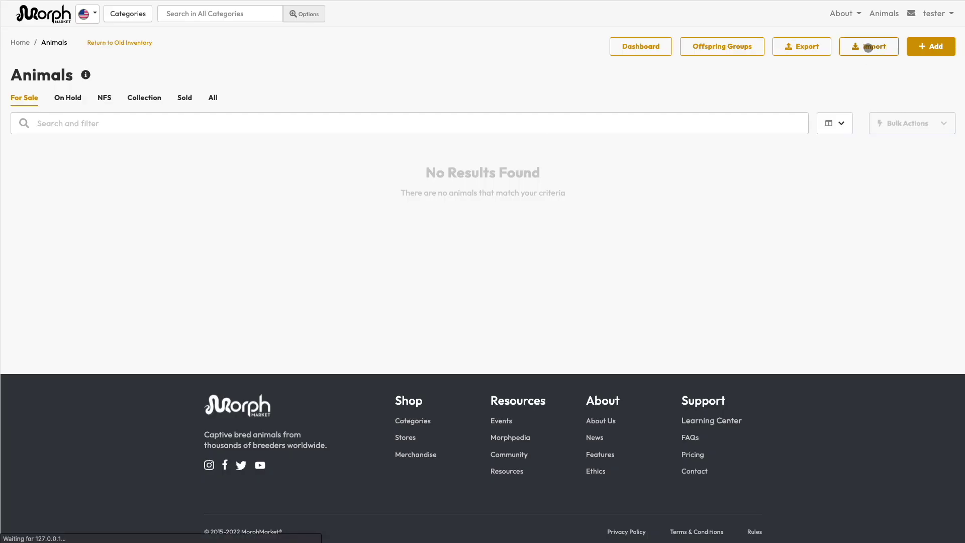
# Paste the ball python price list into the Import Animals page and import it
pyautogui.click(868, 43)
pyautogui.click(290, 268)
pyautogui.hotkey('ctrl', 'v')
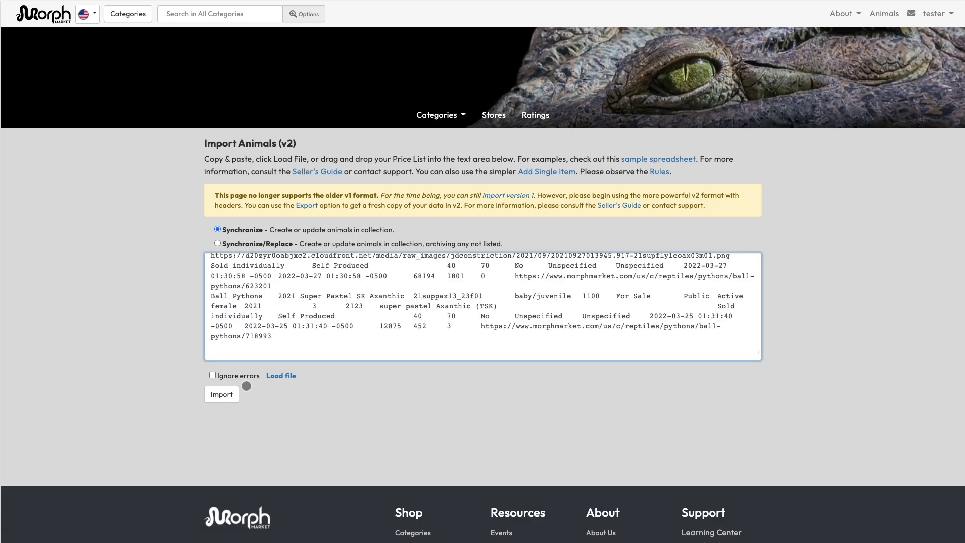
pyautogui.click(229, 394)
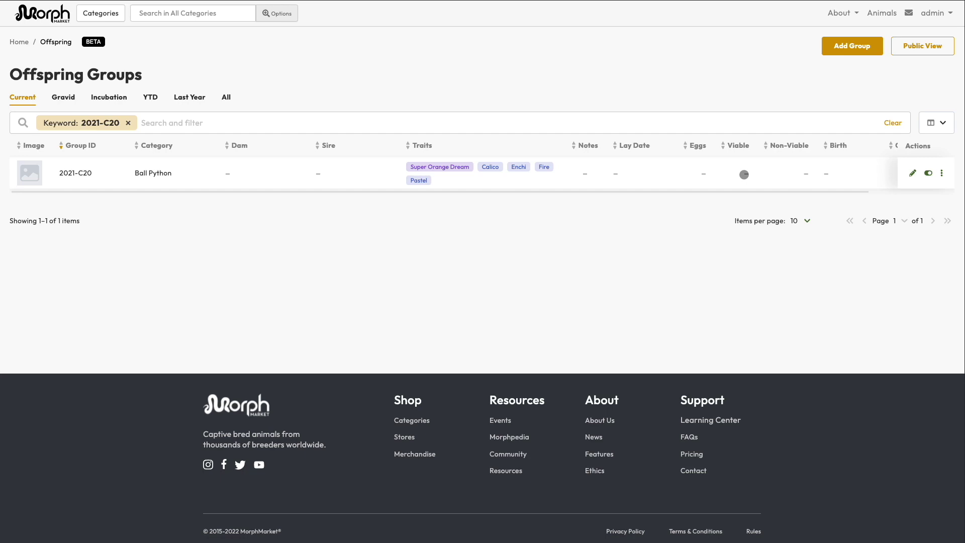
# Set group 2021-C20's viable count to 5 and its notes to 'Some notes'
pyautogui.click(744, 175)
pyautogui.write('5')
pyautogui.press('Return')
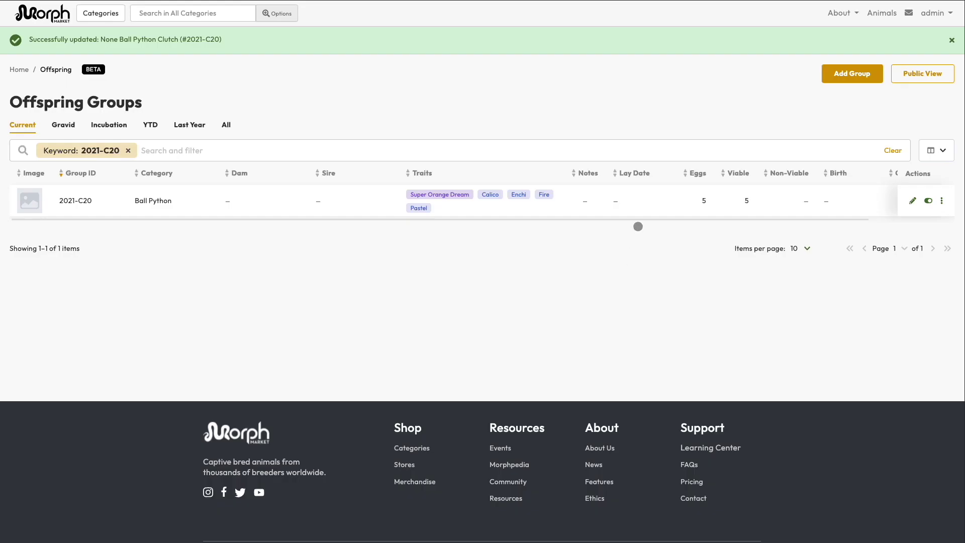
pyautogui.click(588, 199)
pyautogui.write('Some notes')
pyautogui.press('Return')
# Make 17SodEnPasF1 the group's dam and add the clutch.jpg photo
pyautogui.click(227, 201)
pyautogui.write('sod')
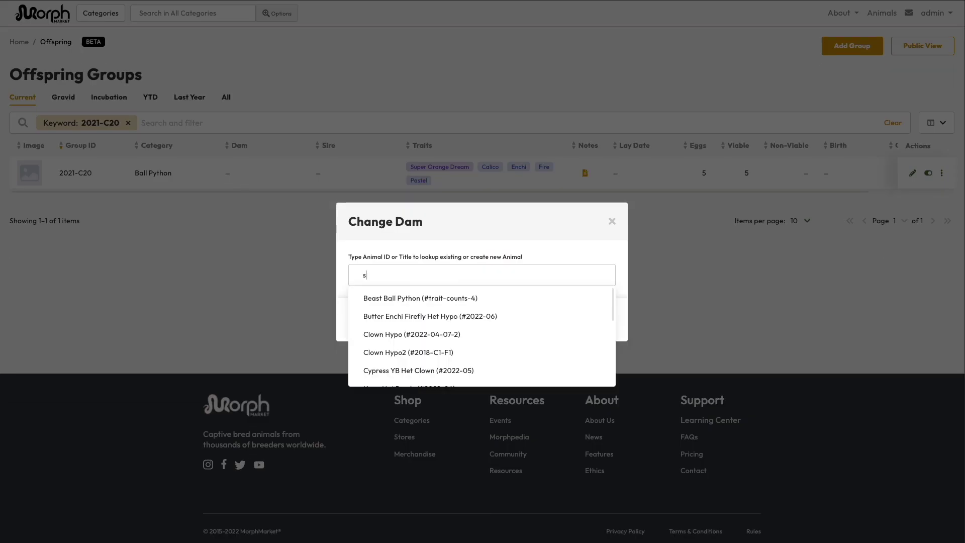
pyautogui.click(405, 297)
pyautogui.click(376, 317)
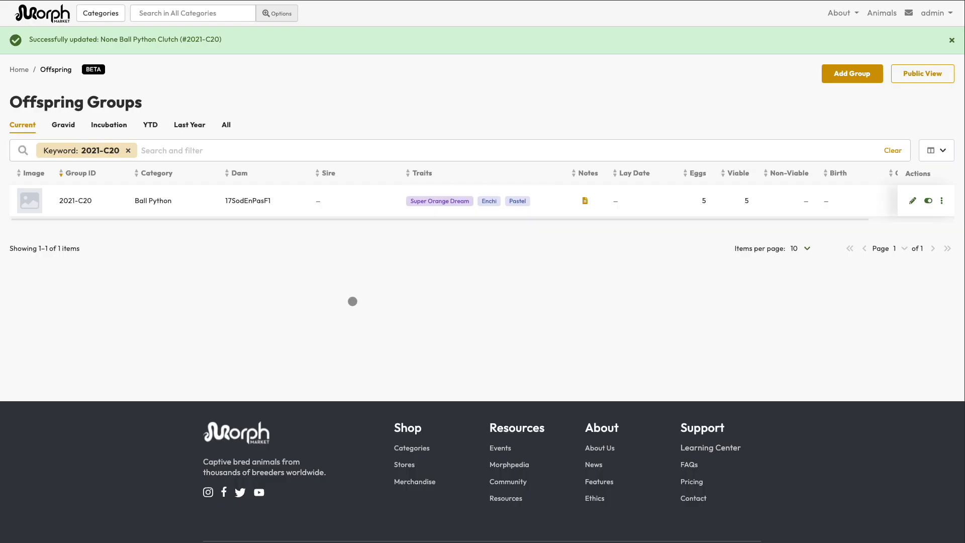
pyautogui.moveTo(335, 214); pyautogui.dragTo(116, 203)
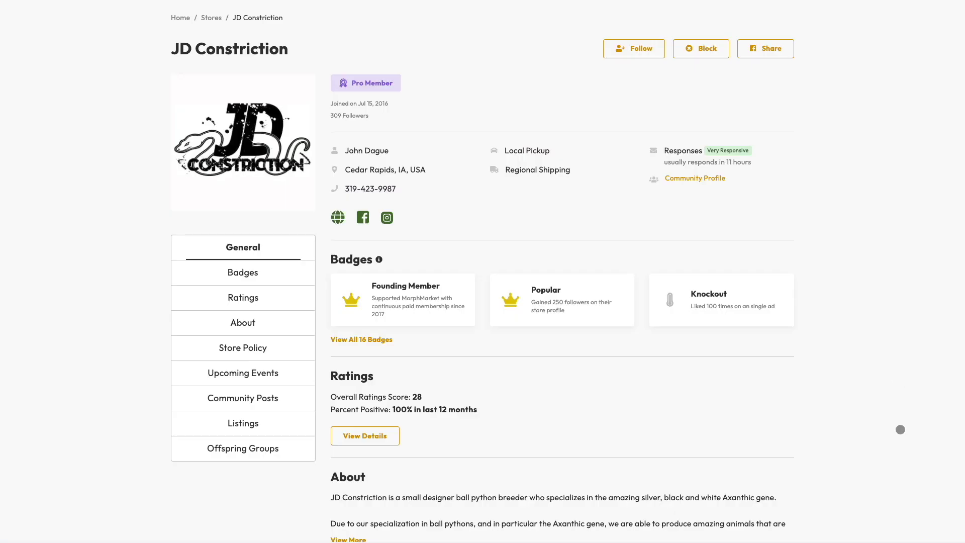
pyautogui.scroll(-10, 900, 429)
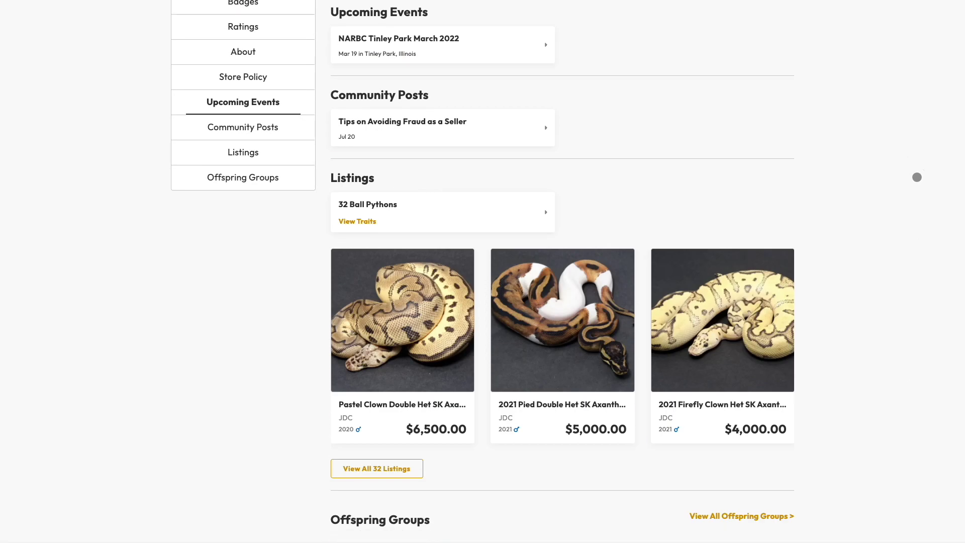
# View the store's full offspring group list, then open clutch 2119 and browse its children
pyautogui.scroll(-10, 888, 446)
pyautogui.scroll(5, 870, 334)
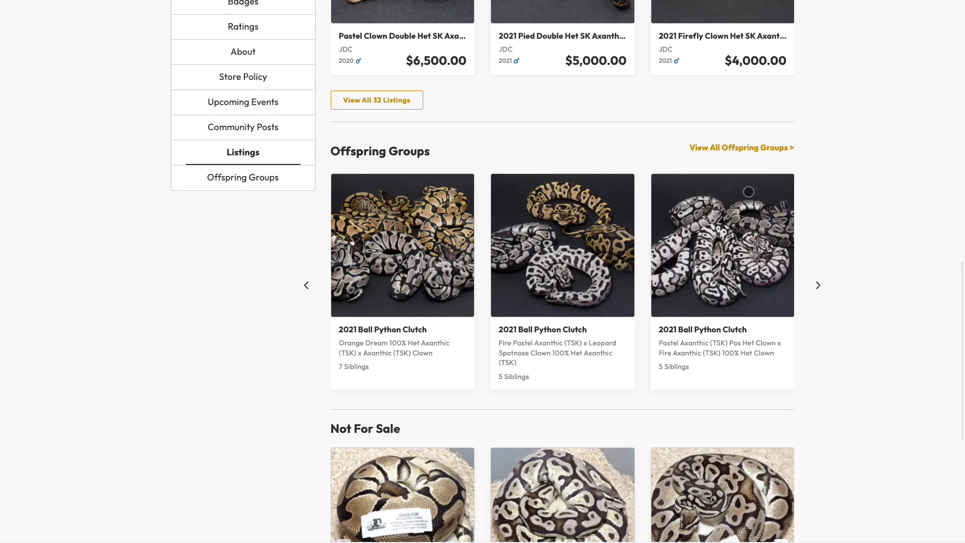
pyautogui.click(729, 149)
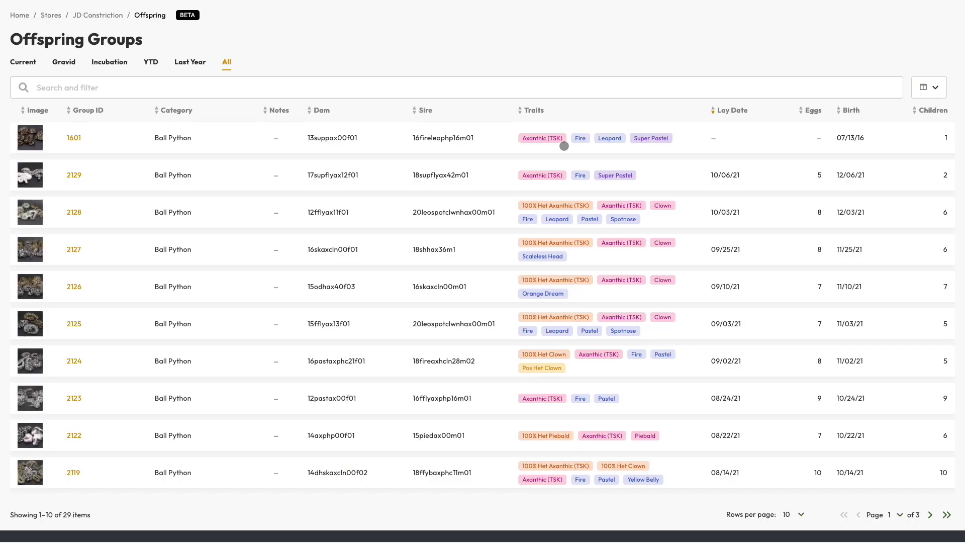
pyautogui.hotkey('alt', 'Left')
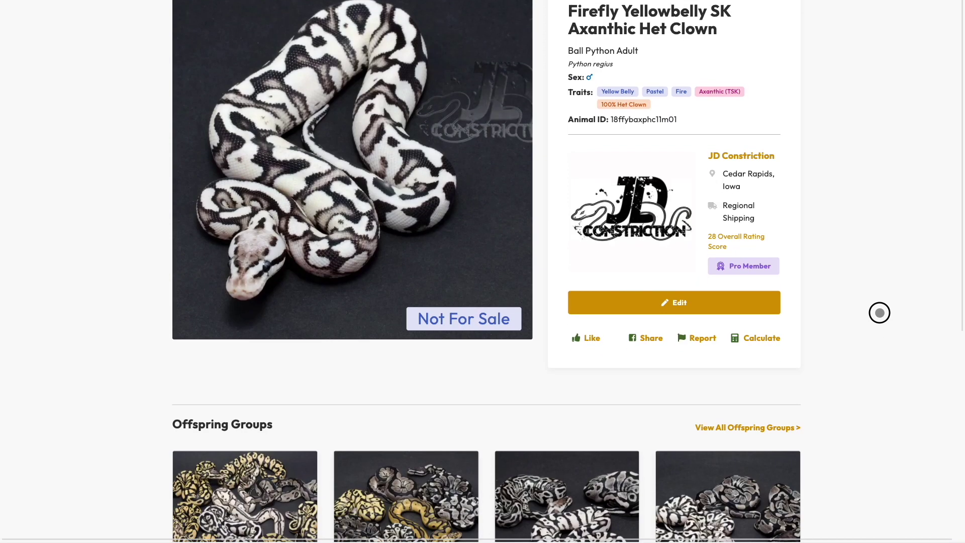
pyautogui.scroll(-5, 890, 119)
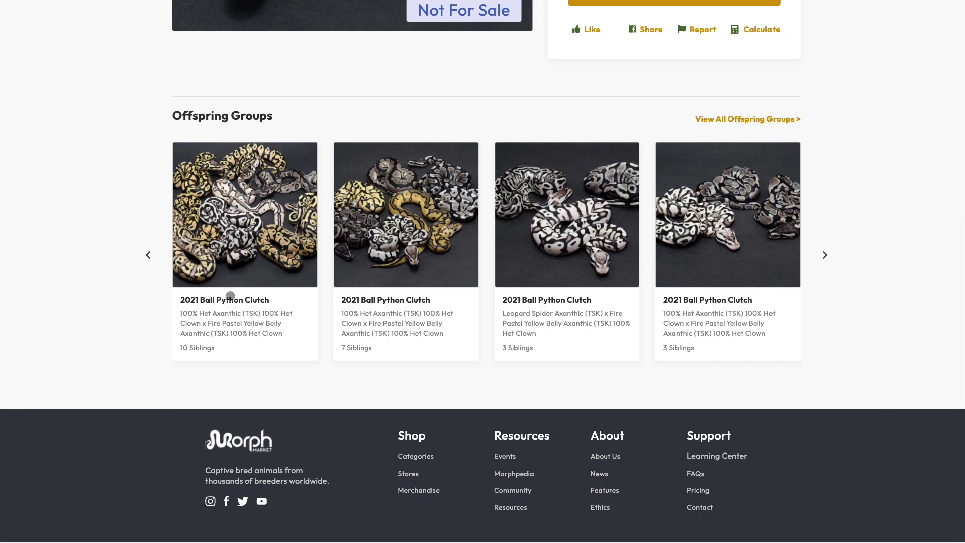
pyautogui.click(229, 299)
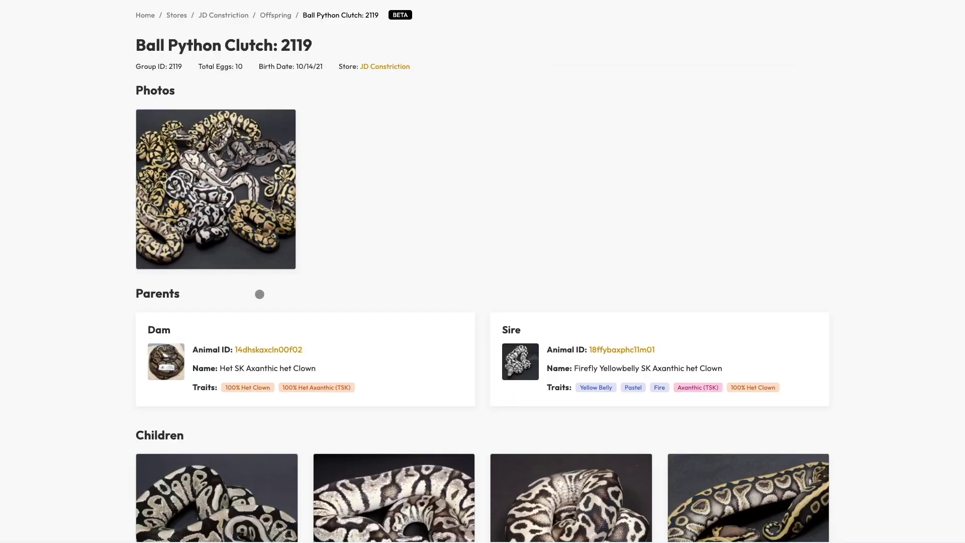
pyautogui.scroll(-6, 872, 426)
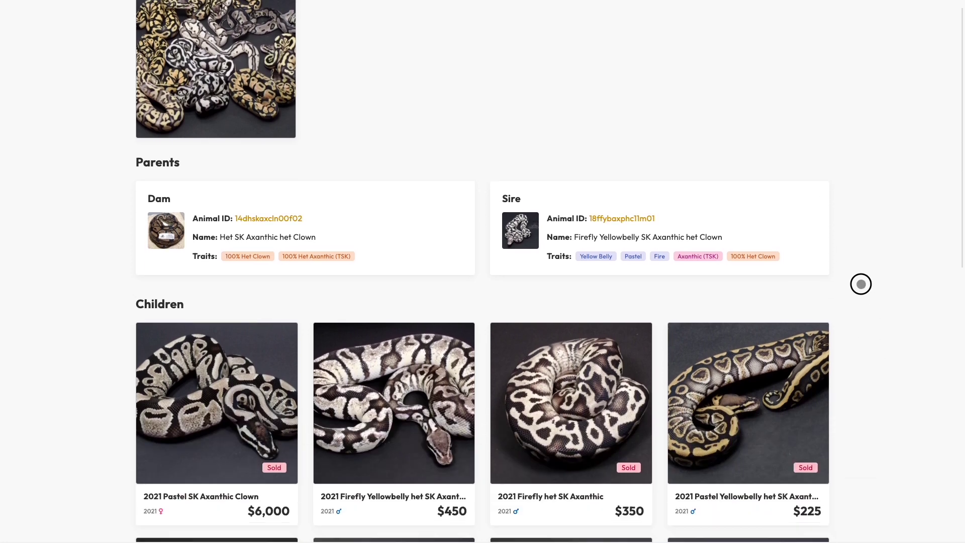
pyautogui.scroll(-5, 888, 225)
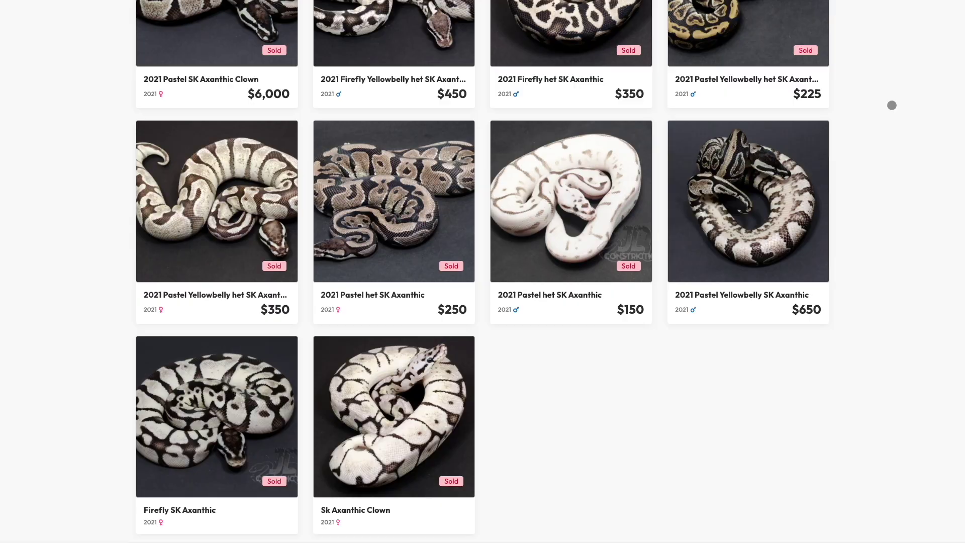
# Open the membership pricing plans from the About menu and compare them
pyautogui.click(816, 13)
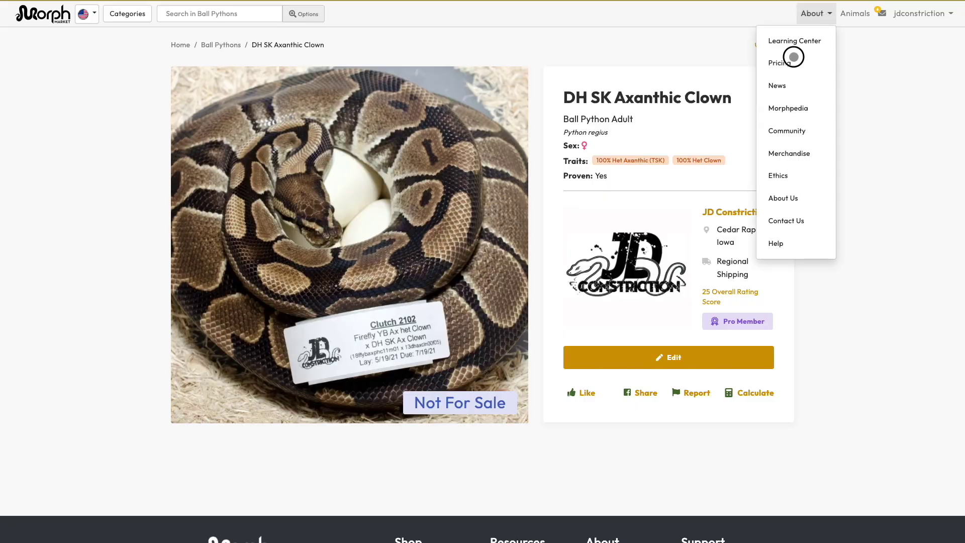
pyautogui.click(794, 57)
pyautogui.scroll(-3, 882, 300)
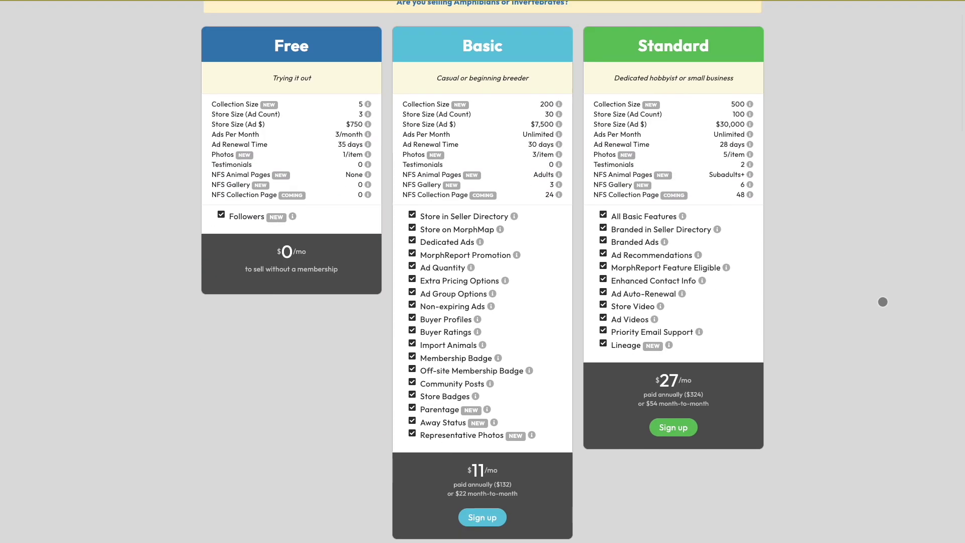
pyautogui.moveTo(425, 103)
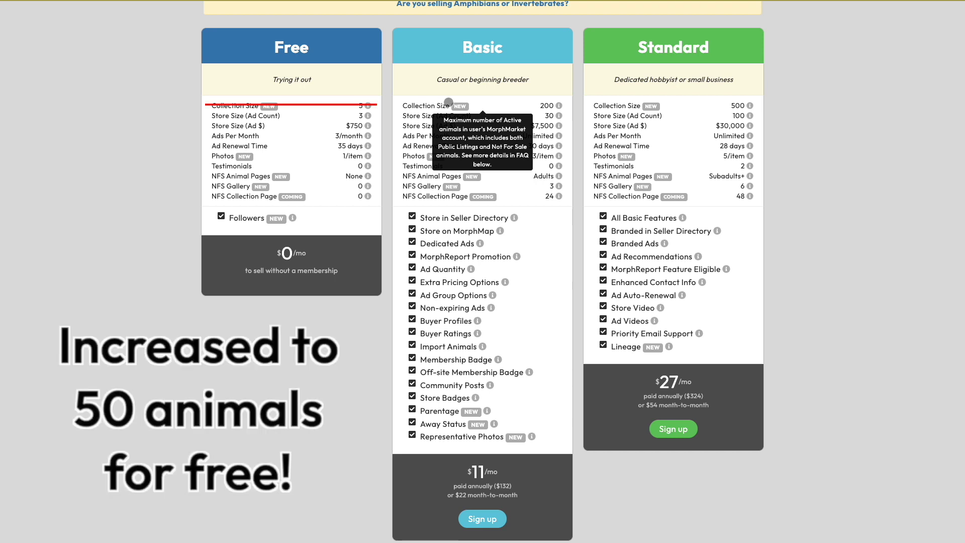